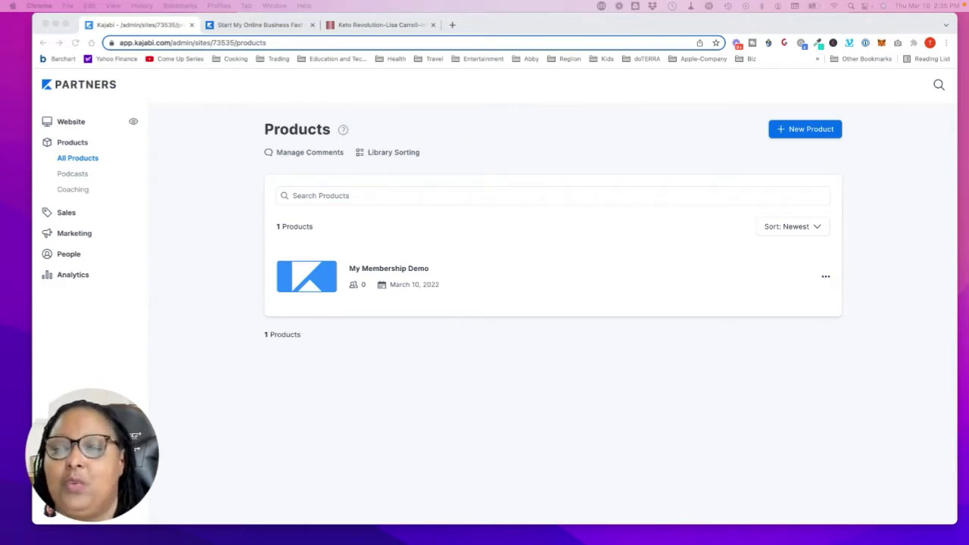
# Start creating a new product from the Membership blueprint.
pyautogui.click(791, 133)
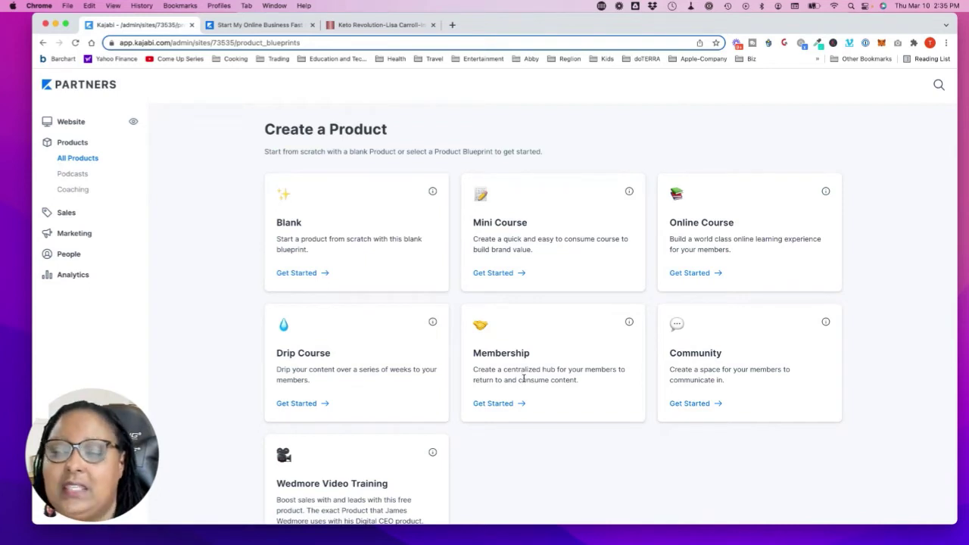
pyautogui.click(494, 403)
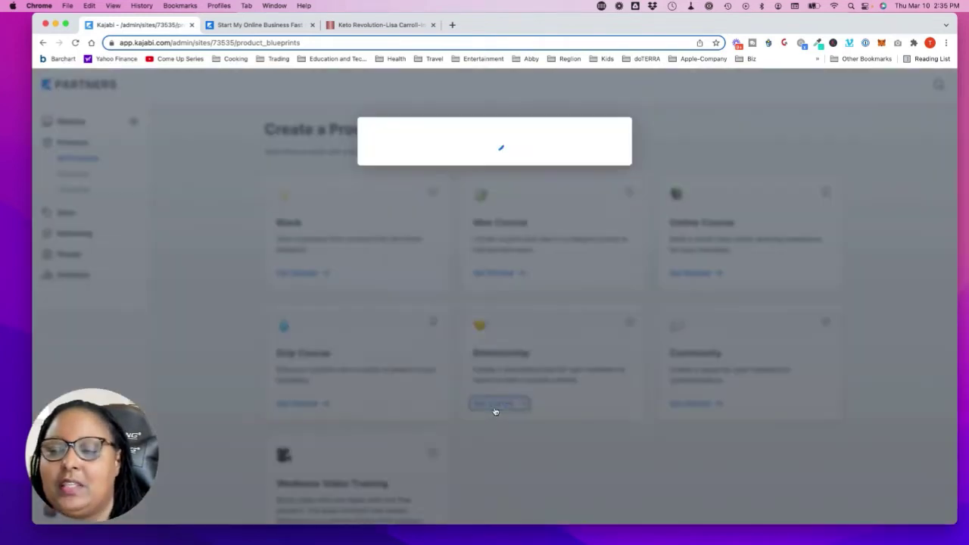
pyautogui.click(670, 177)
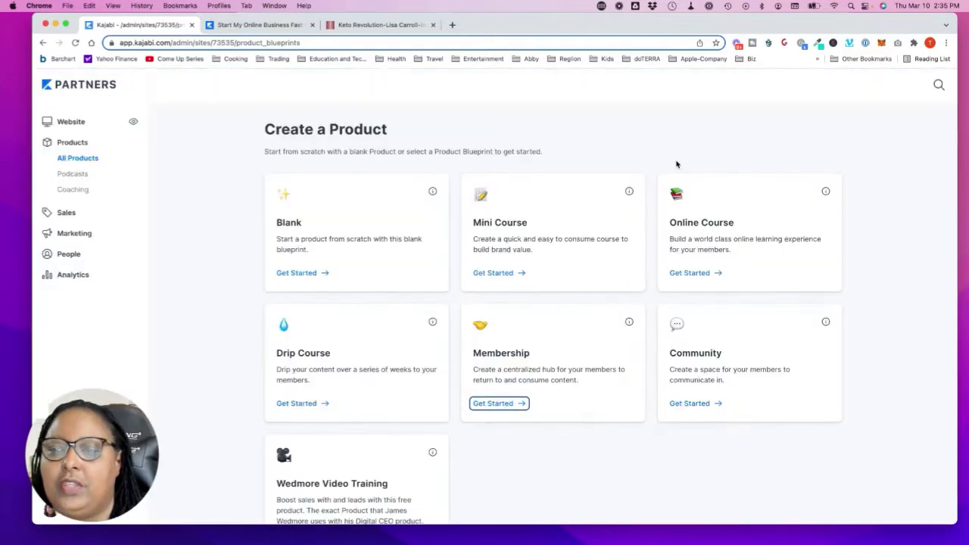
pyautogui.scroll(-2, 610, 235)
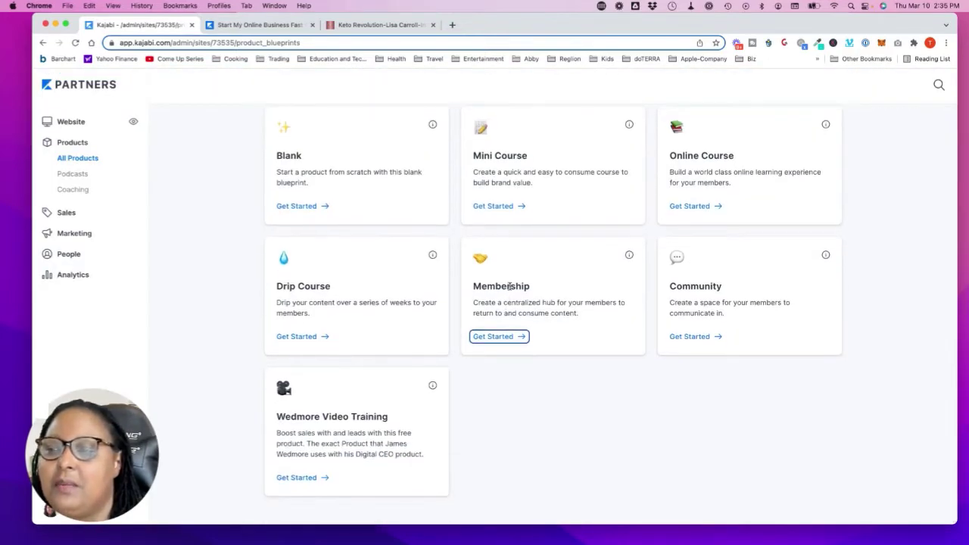
pyautogui.click(494, 336)
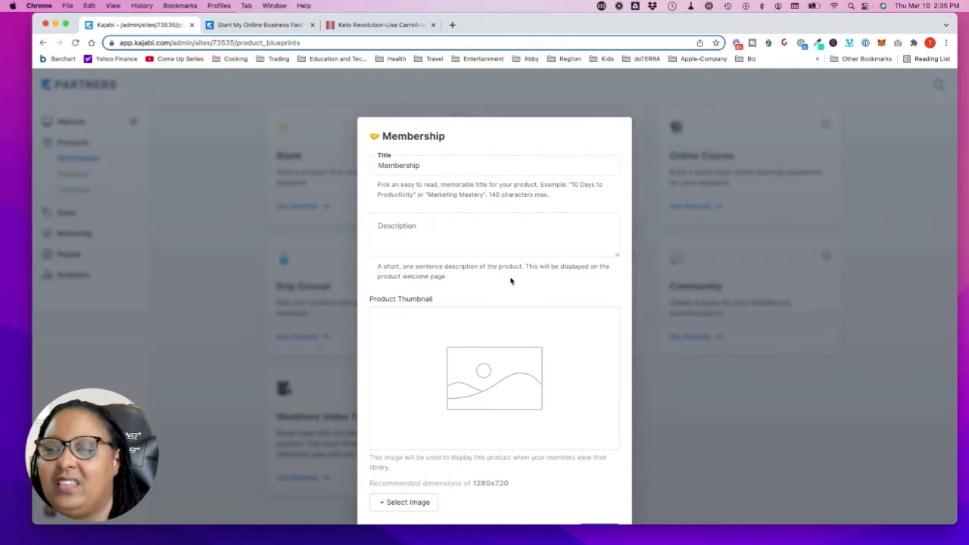
# Title the new membership product "Membership test 2" and submit it without a description or thumbnail.
pyautogui.click(402, 227)
pyautogui.click(430, 165)
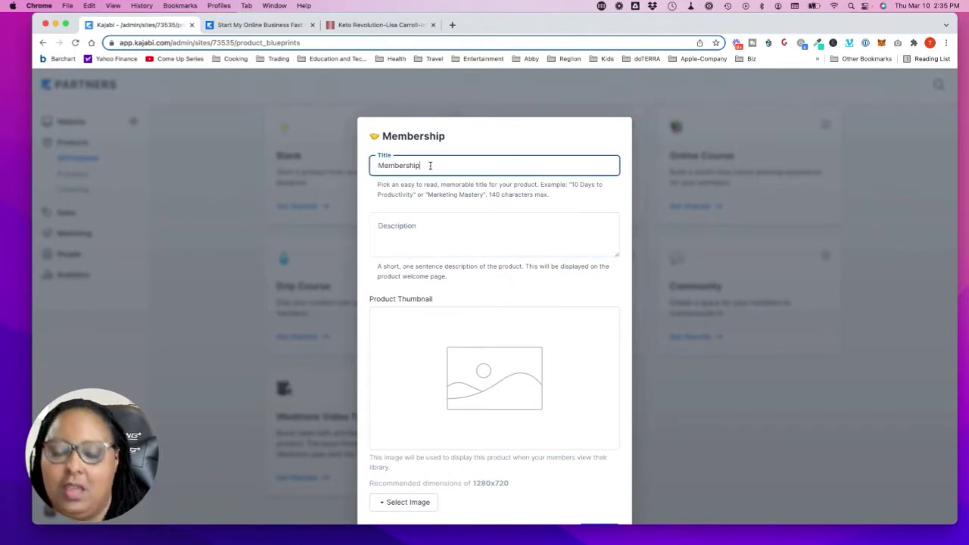
pyautogui.write('test 2')
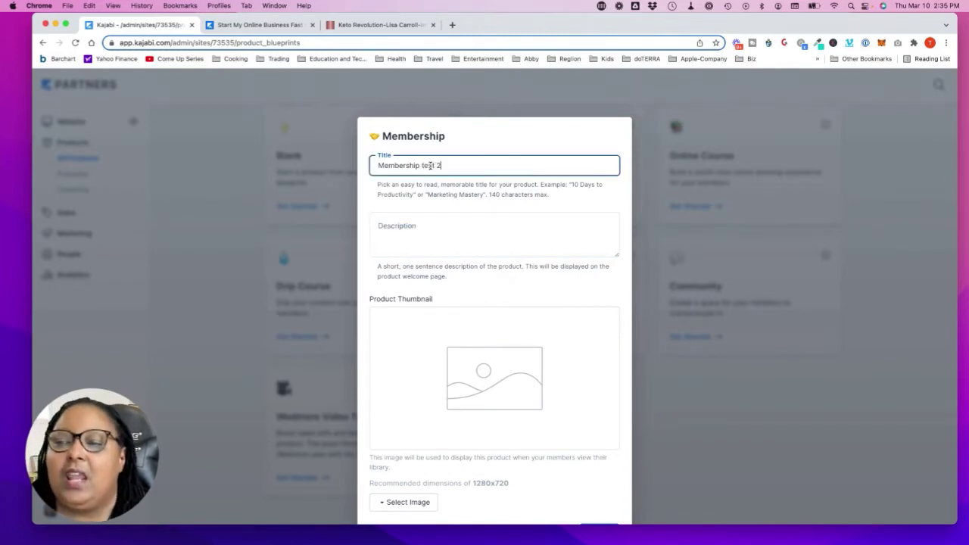
pyautogui.scroll(-2, 416, 316)
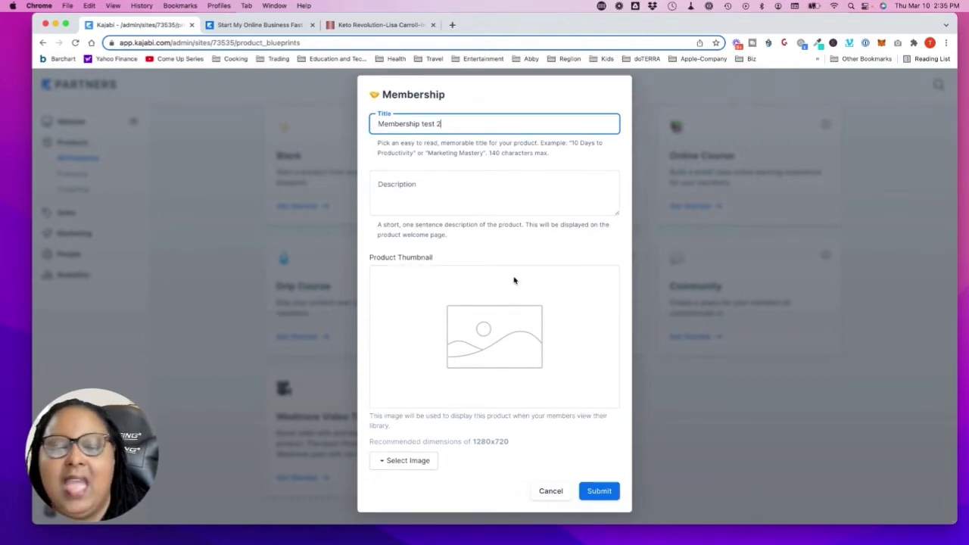
pyautogui.click(601, 492)
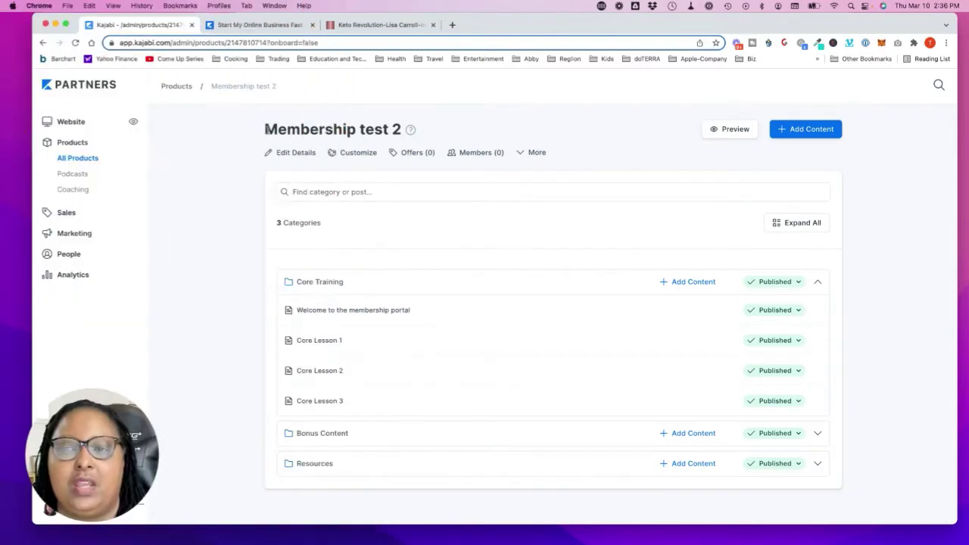
# Open My Membership Demo from the product list and preview its member-facing page, including the categories and promotional banners.
pyautogui.click(169, 88)
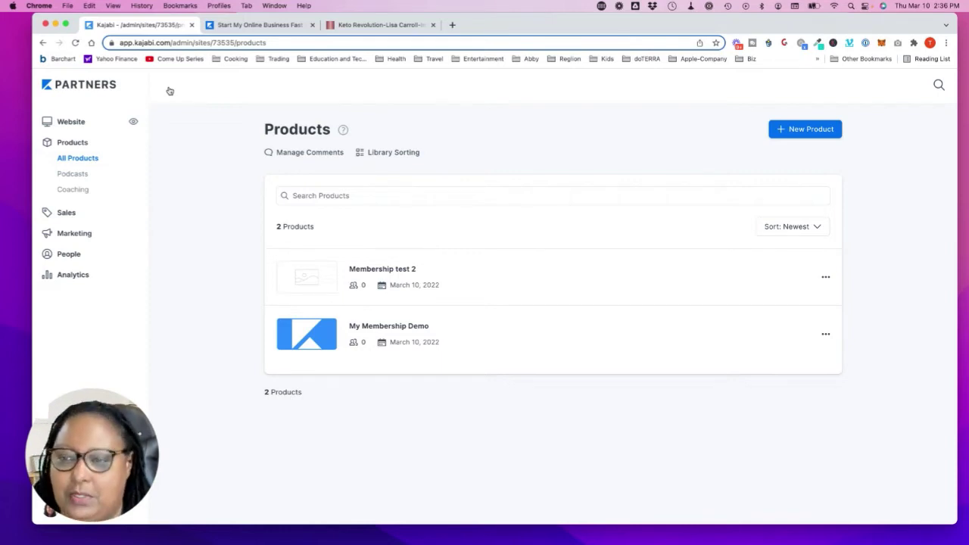
pyautogui.click(388, 327)
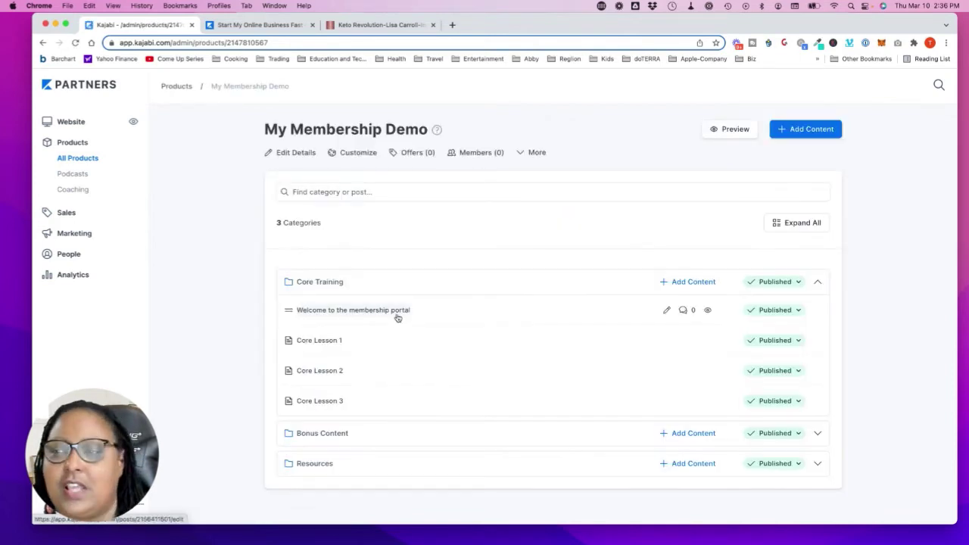
pyautogui.click(726, 130)
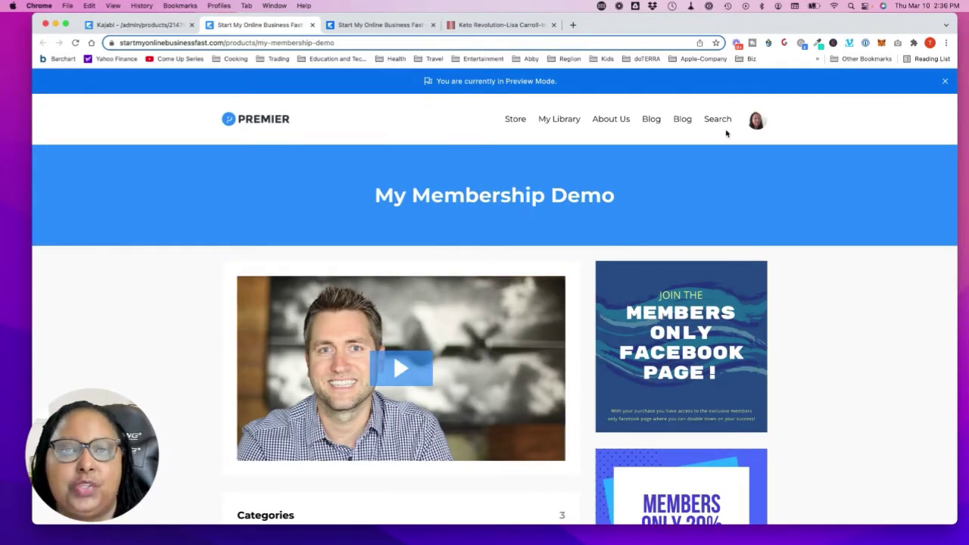
pyautogui.scroll(-4, 798, 172)
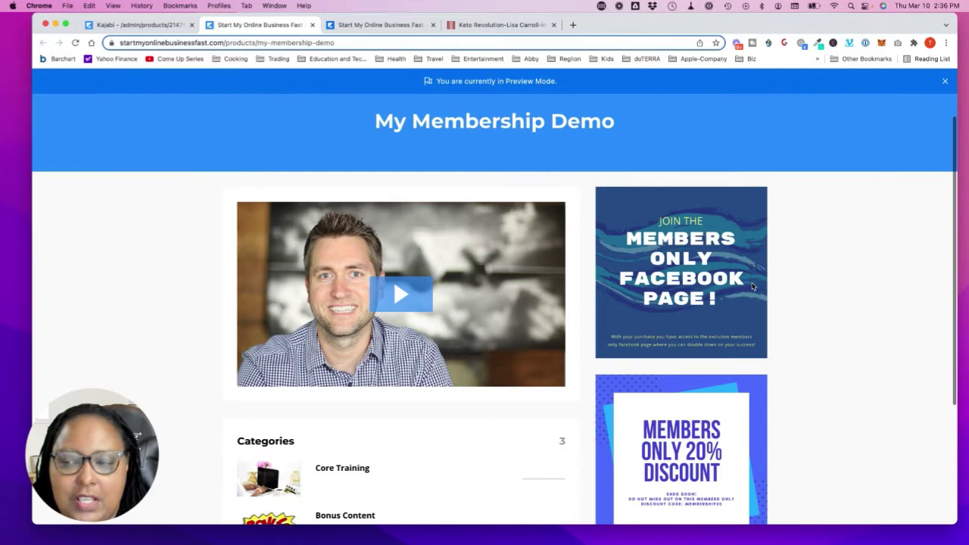
pyautogui.scroll(1, 751, 284)
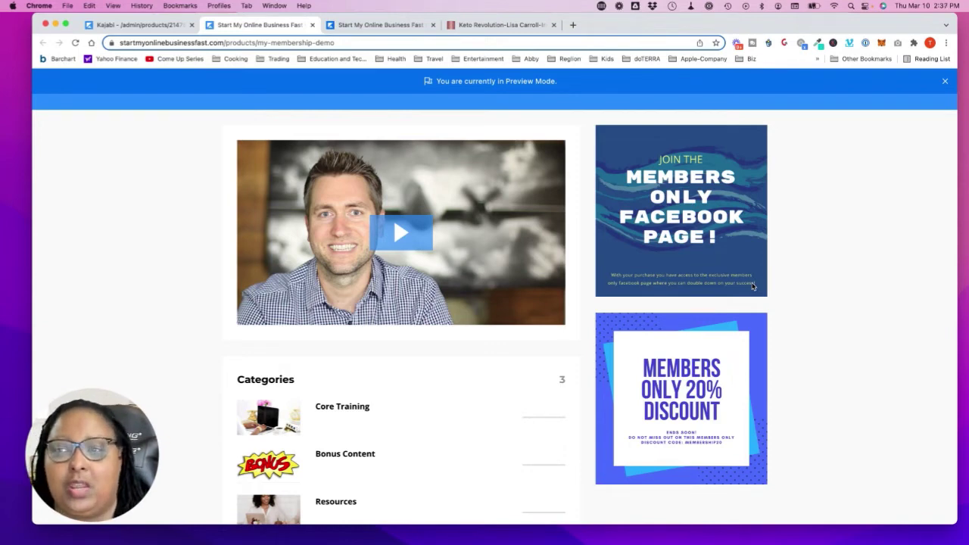
pyautogui.scroll(4, 754, 285)
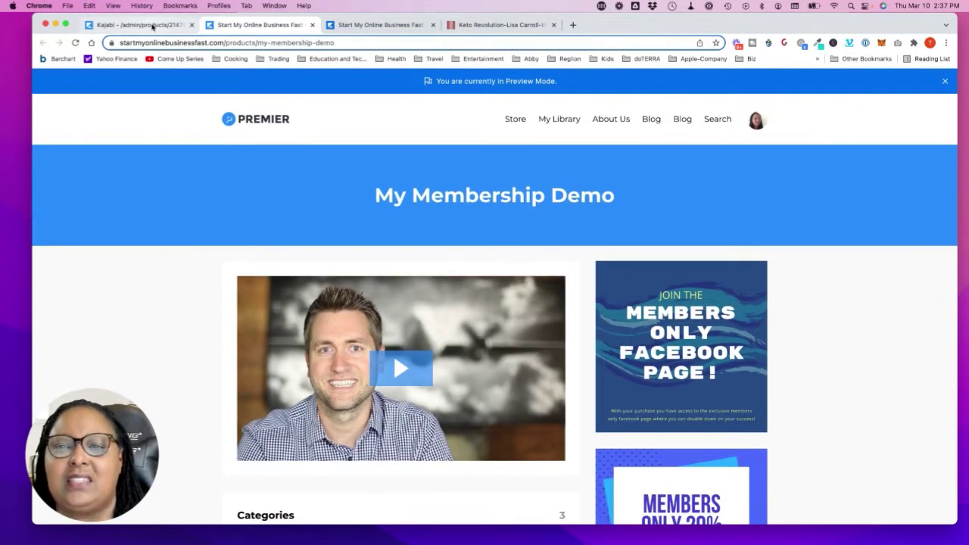
# Return to the product list and view the actions available for My Membership Demo.
pyautogui.click(151, 24)
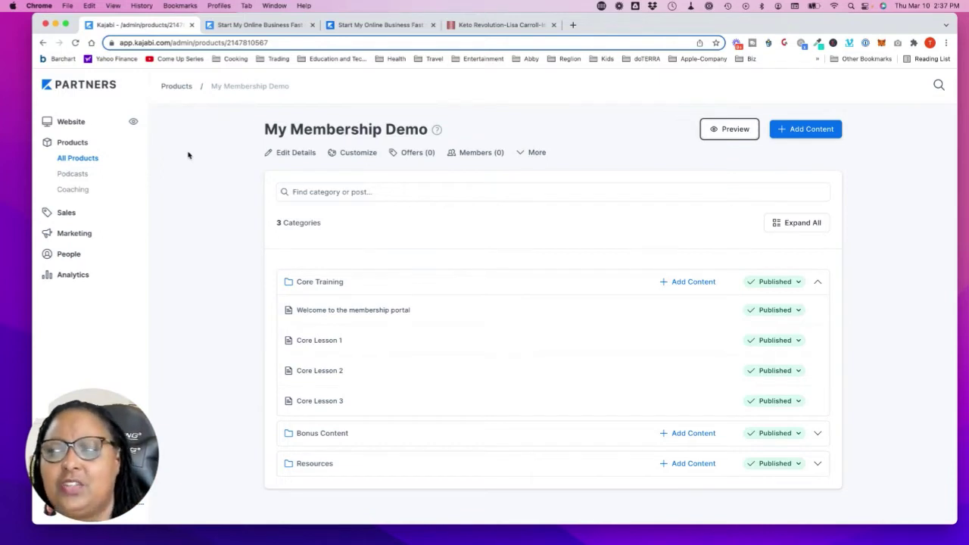
pyautogui.click(175, 86)
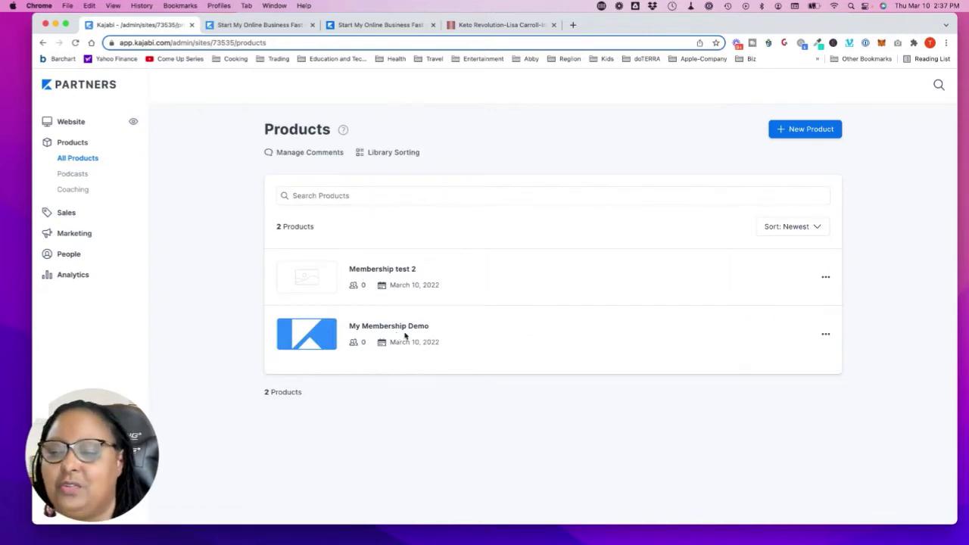
pyautogui.click(825, 334)
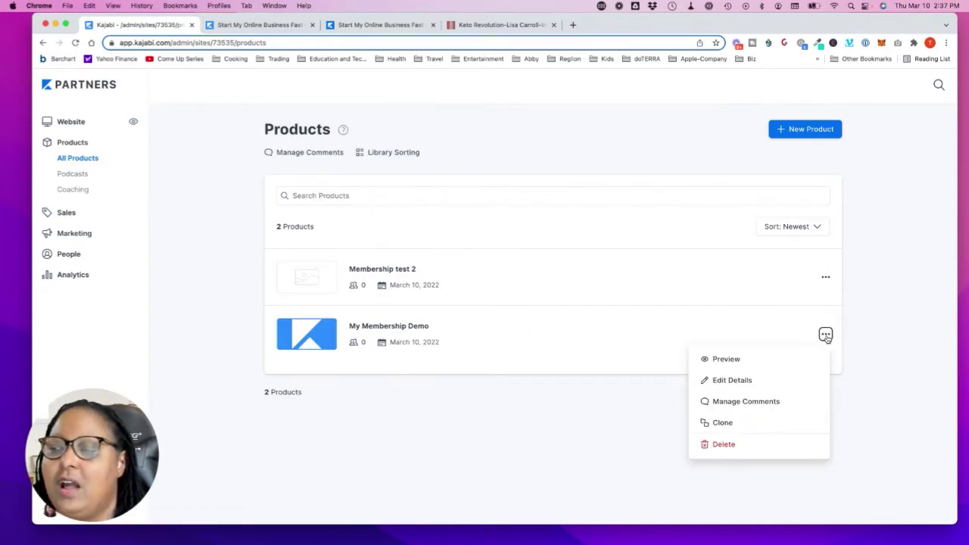
pyautogui.click(413, 325)
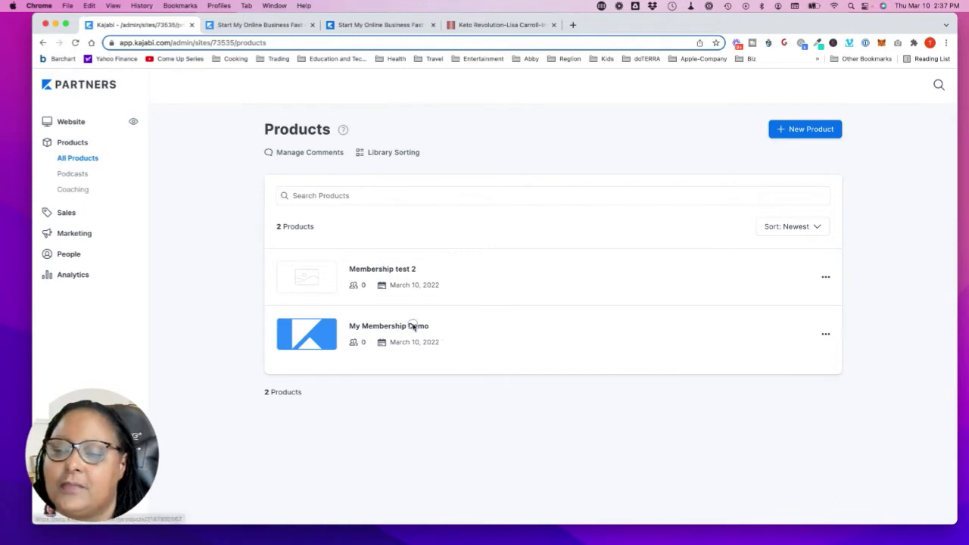
# Open the theme customization page of My Membership Demo and review its installed themes.
pyautogui.click(412, 326)
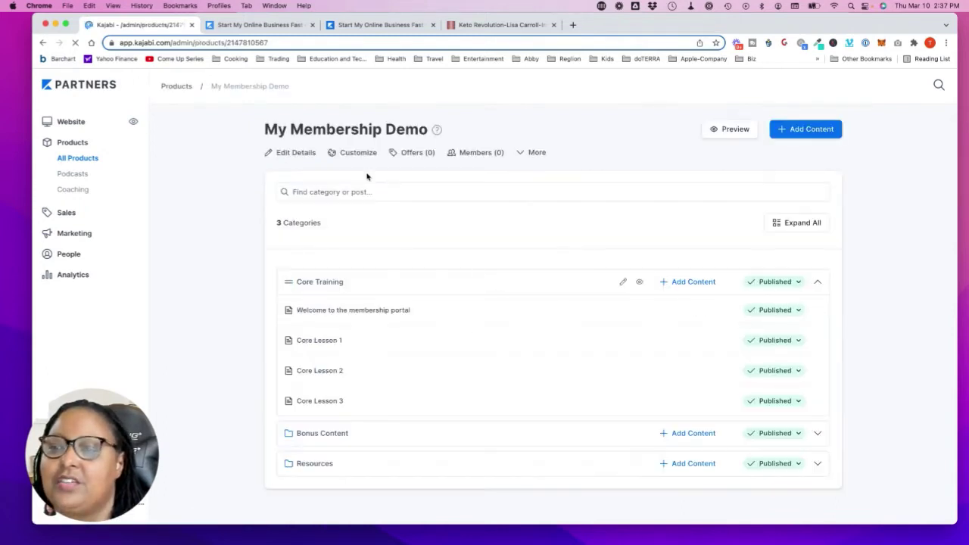
pyautogui.click(360, 155)
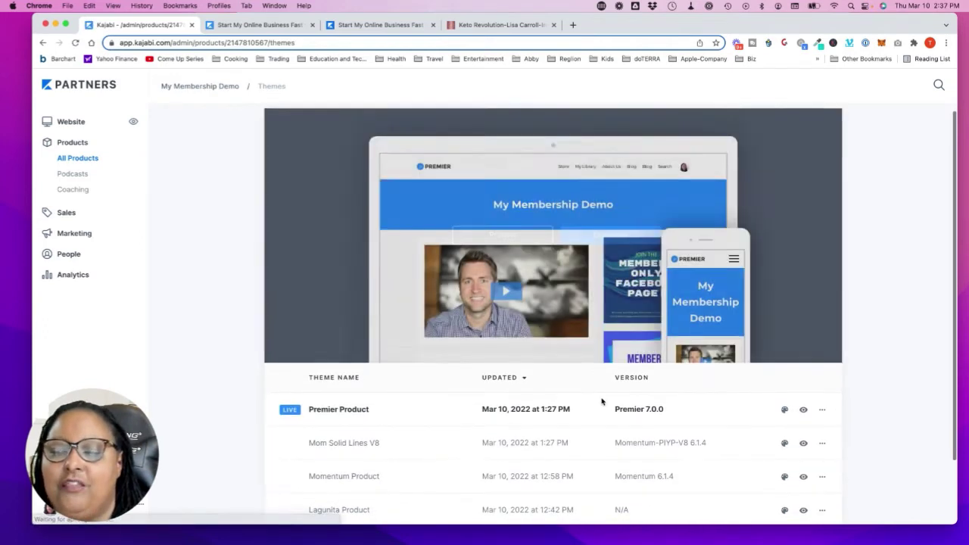
pyautogui.scroll(-1, 602, 401)
pyautogui.scroll(2, 602, 402)
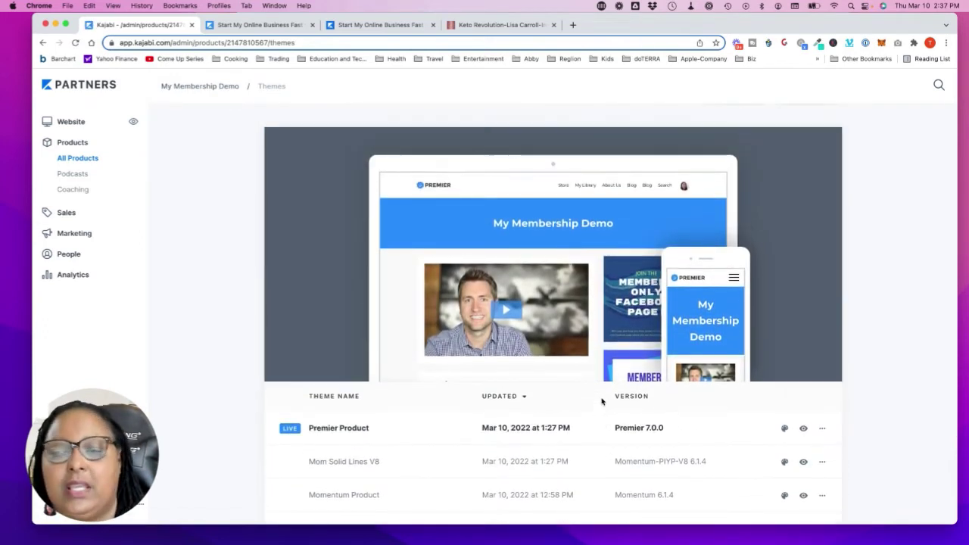
pyautogui.scroll(2, 573, 447)
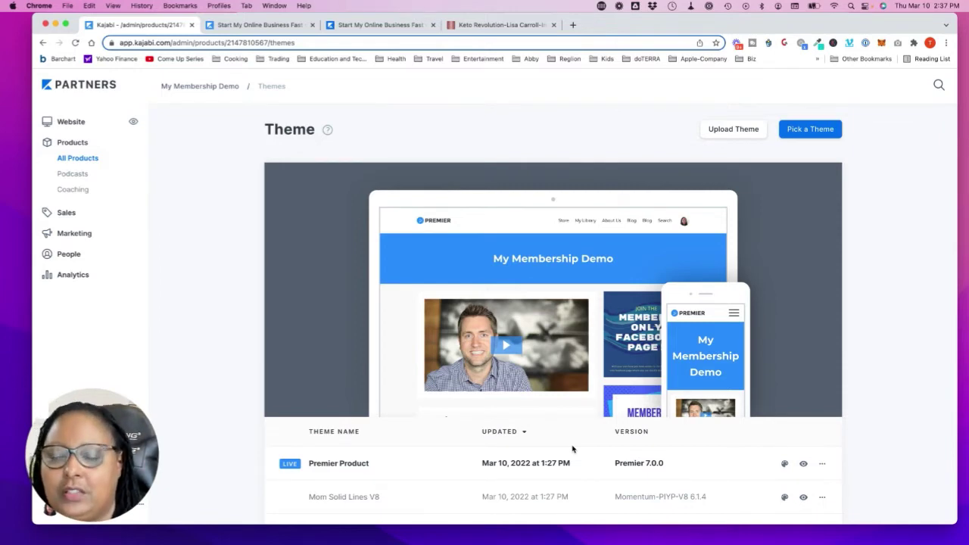
pyautogui.scroll(-1, 514, 409)
pyautogui.moveTo(493, 391)
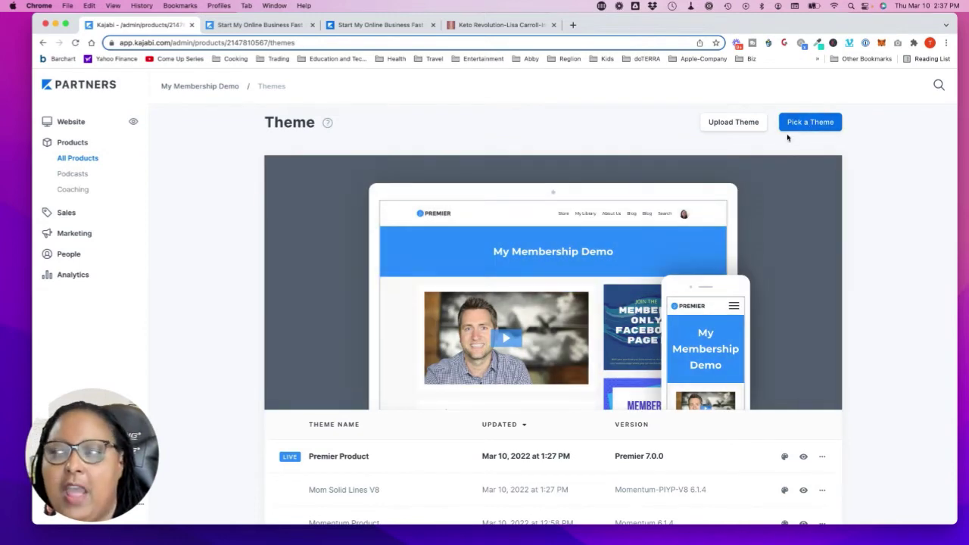
# Browse the theme store and add the free Warren theme to My Membership Demo.
pyautogui.click(798, 125)
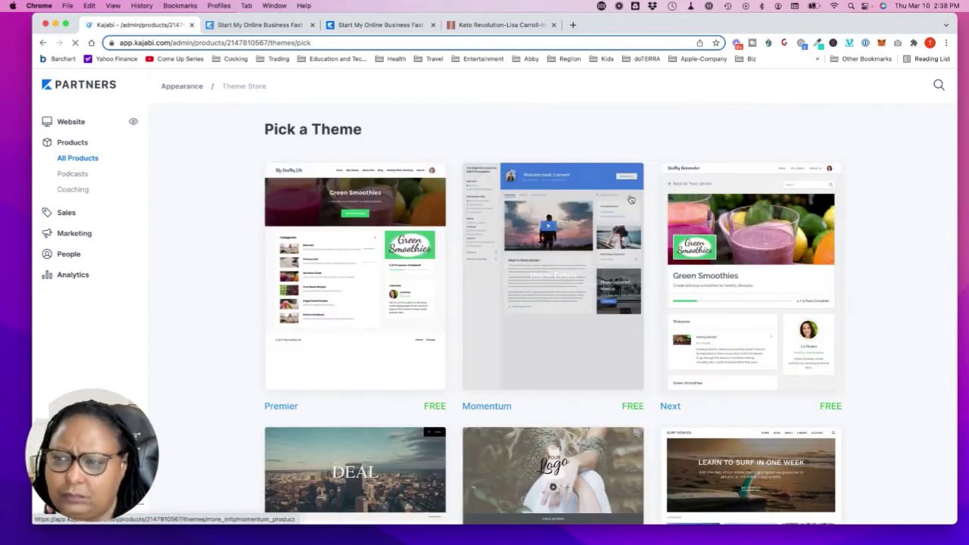
pyautogui.scroll(-5, 596, 280)
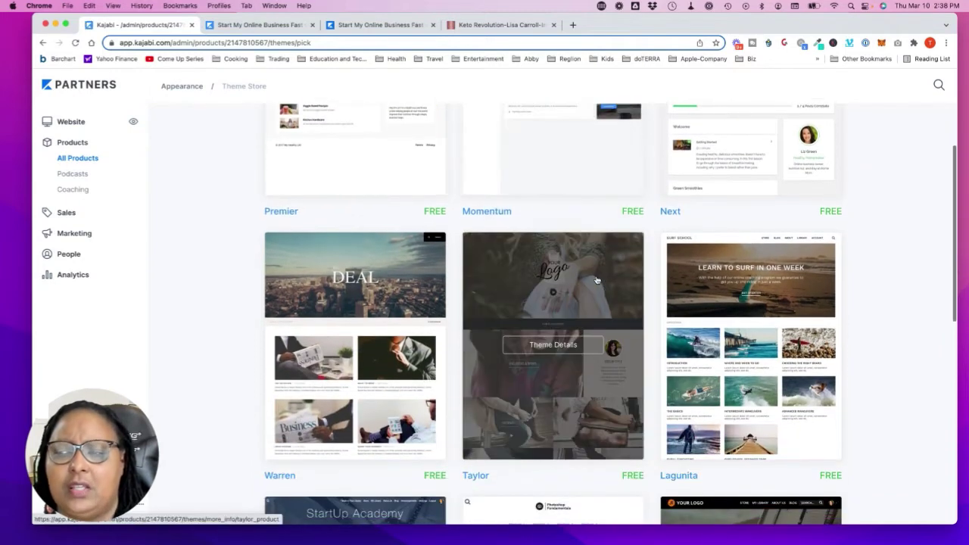
pyautogui.scroll(-3, 597, 280)
pyautogui.scroll(-2, 596, 280)
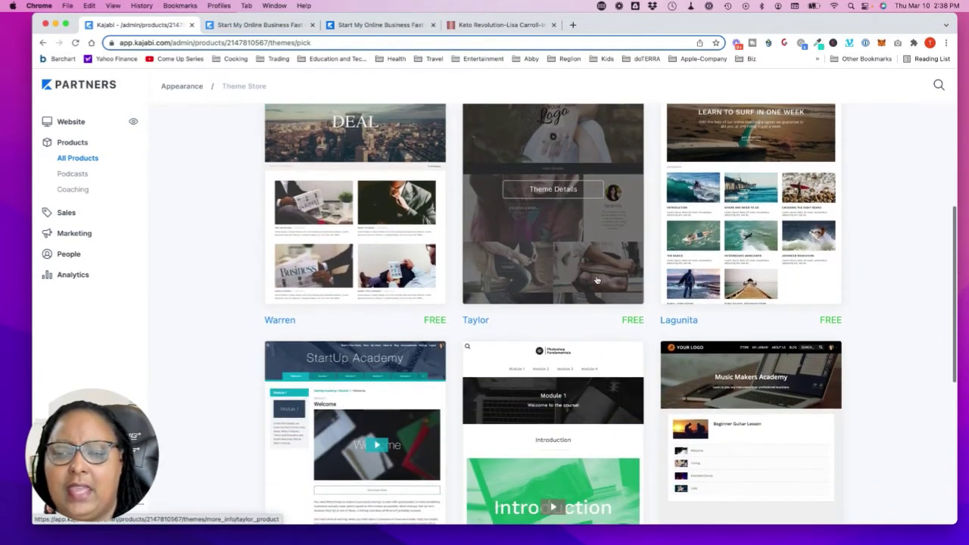
pyautogui.scroll(-2, 597, 280)
pyautogui.moveTo(596, 280)
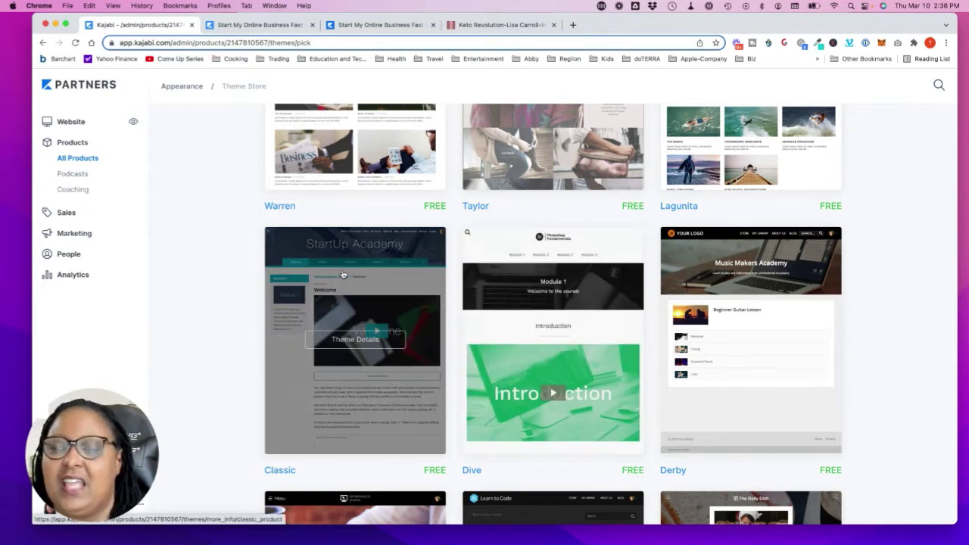
pyautogui.click(285, 214)
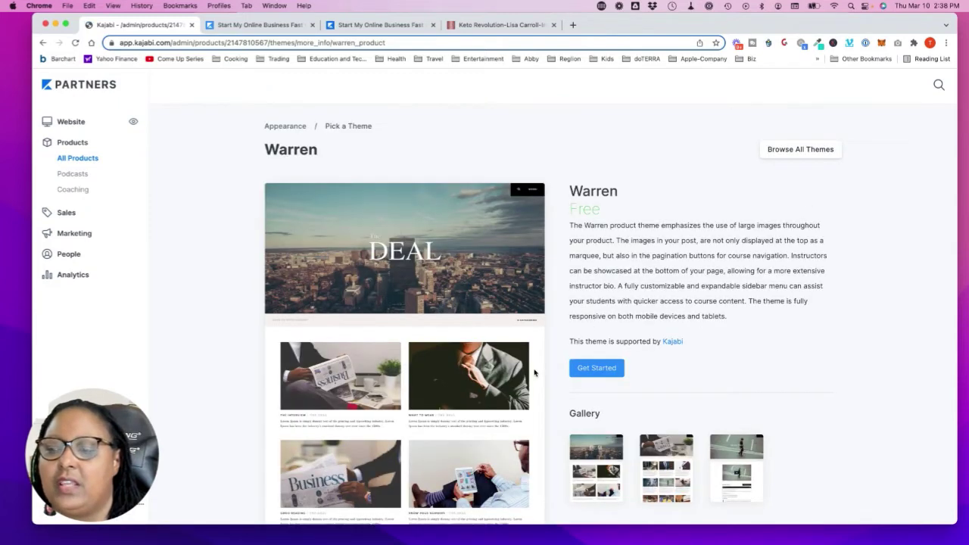
pyautogui.scroll(-1, 702, 475)
pyautogui.scroll(-1, 703, 475)
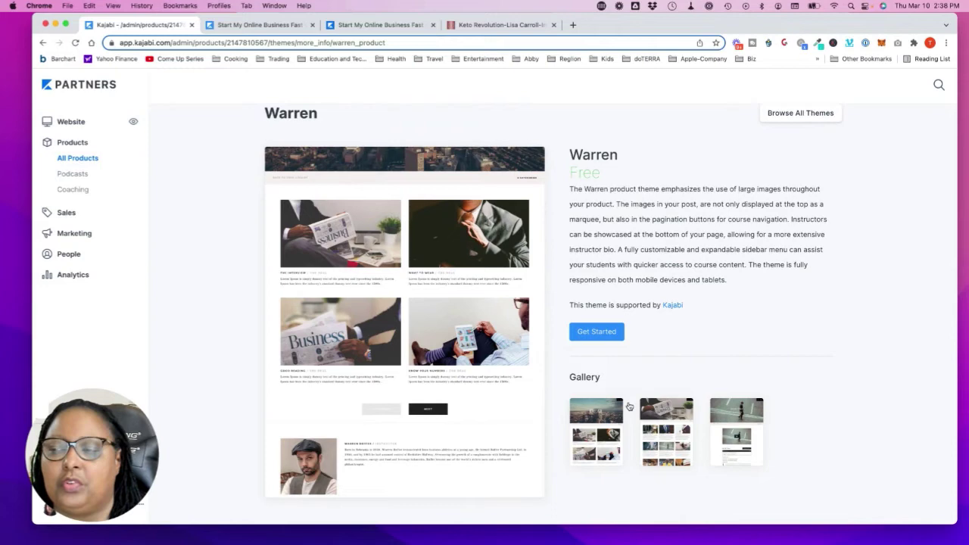
pyautogui.click(596, 334)
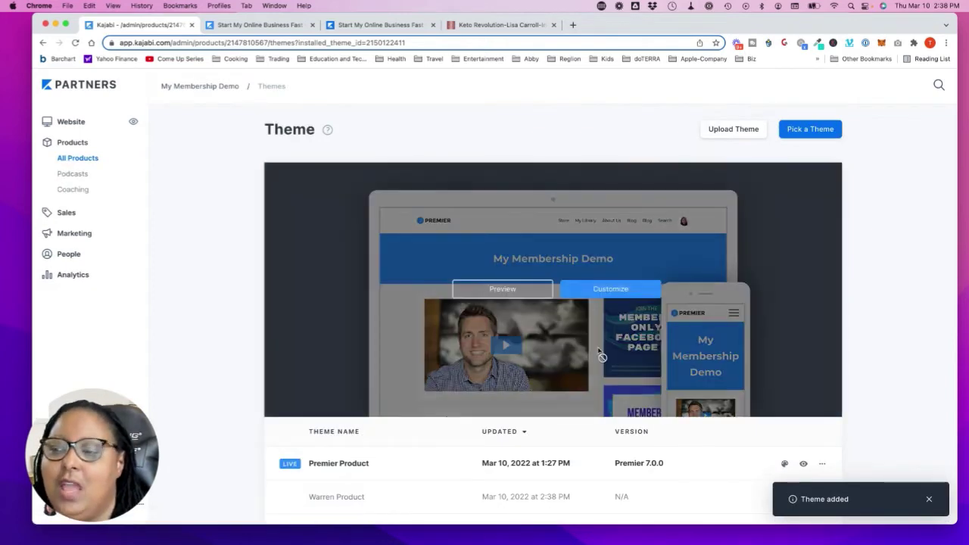
# Activate the Warren Product theme for My Membership Demo and preview the product with it.
pyautogui.scroll(-3, 600, 344)
pyautogui.scroll(-1, 600, 350)
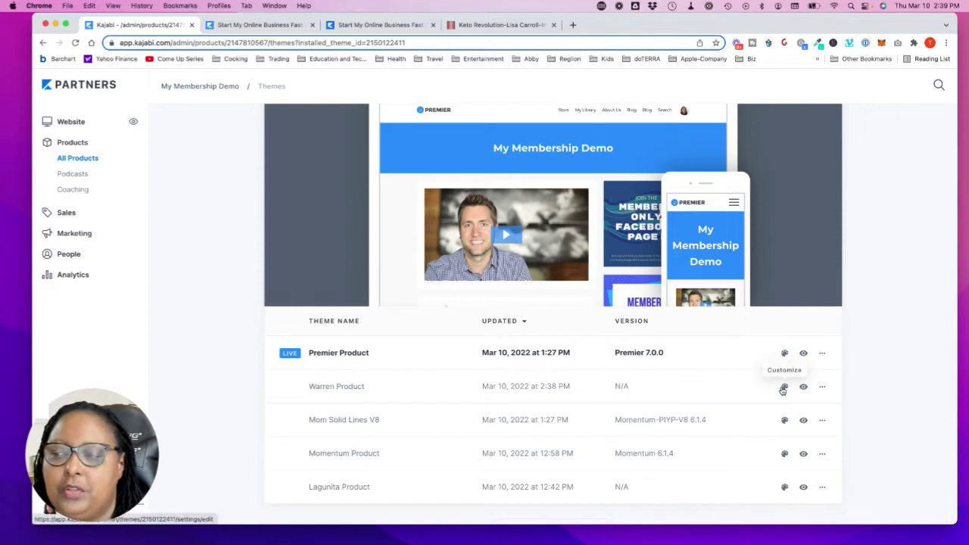
pyautogui.click(822, 386)
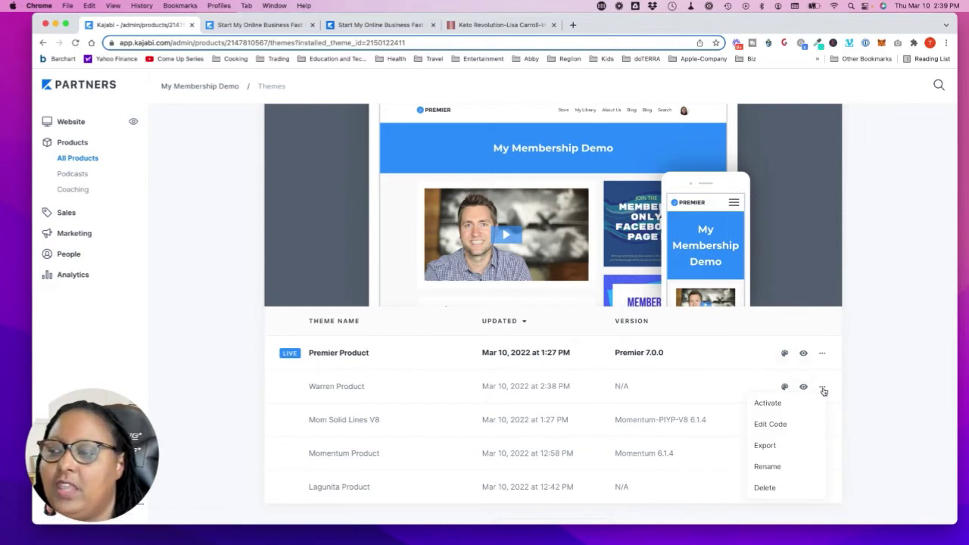
pyautogui.click(780, 407)
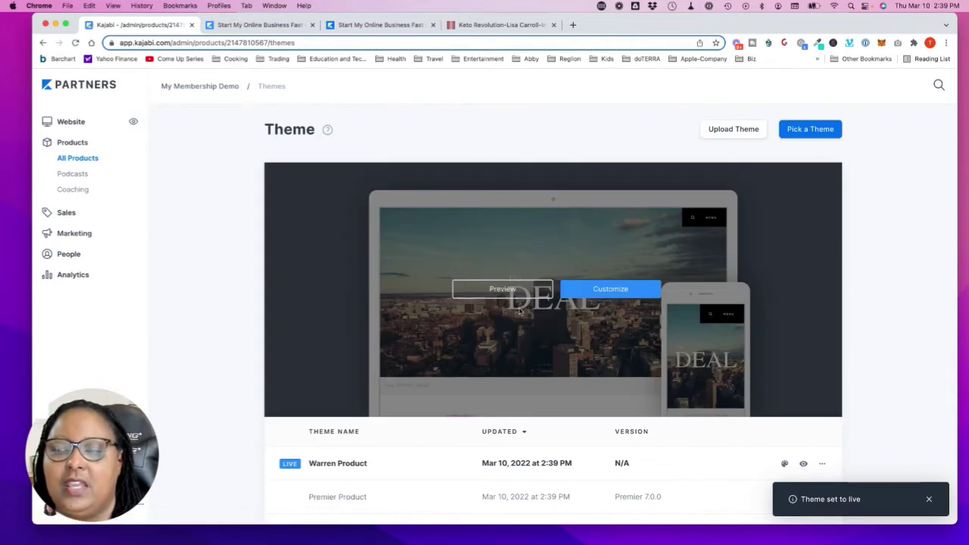
pyautogui.click(502, 288)
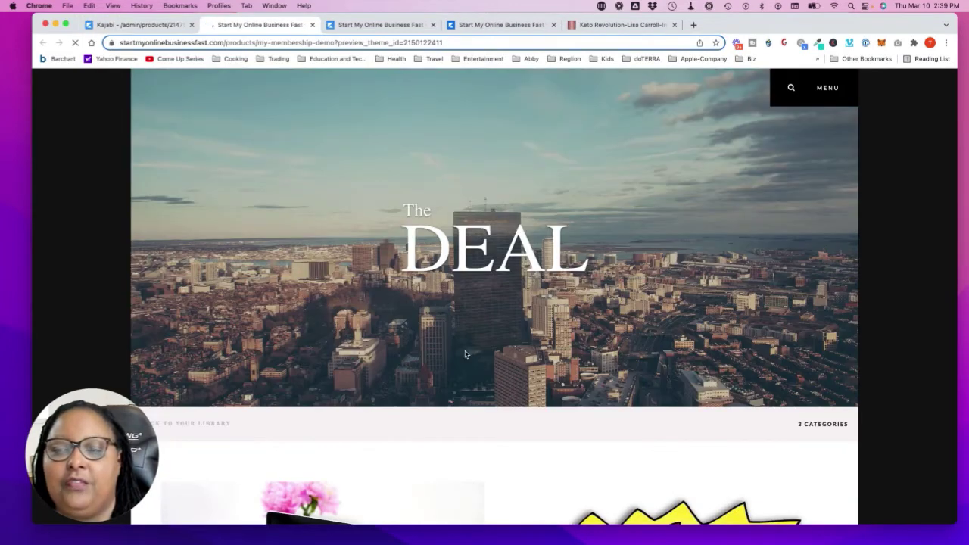
# Examine the Warren theme preview of My Membership Demo from its banner through the category images to the instructor section.
pyautogui.scroll(-3, 465, 355)
pyautogui.scroll(-5, 466, 355)
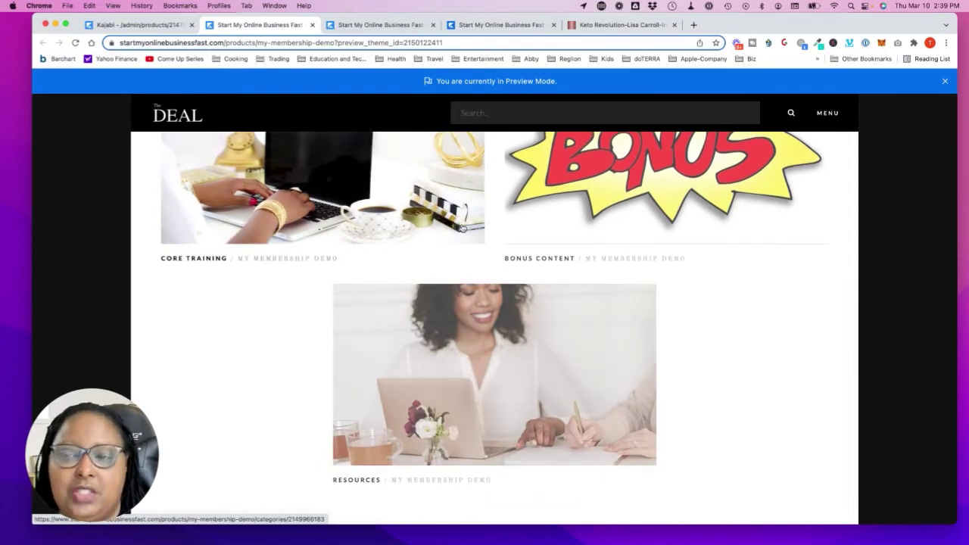
pyautogui.scroll(-5, 500, 303)
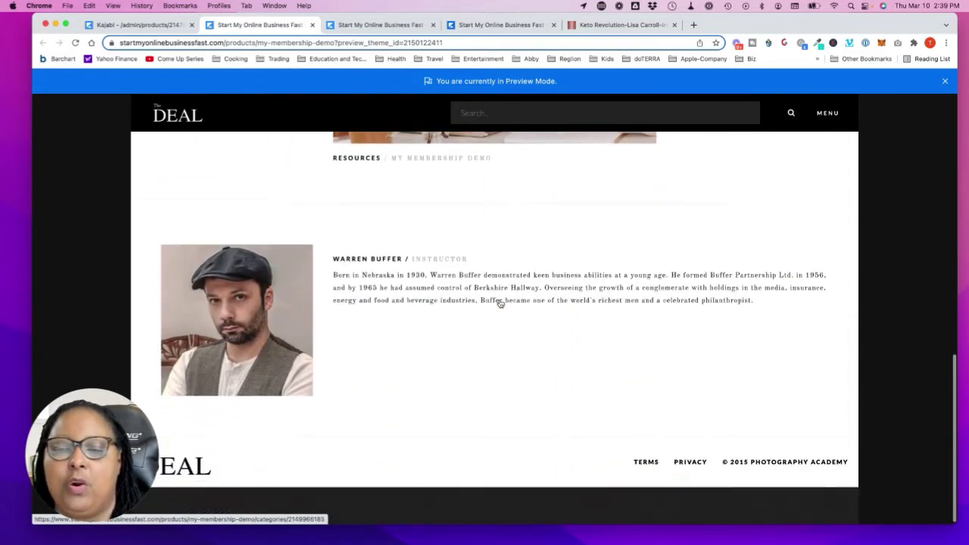
pyautogui.scroll(15, 500, 303)
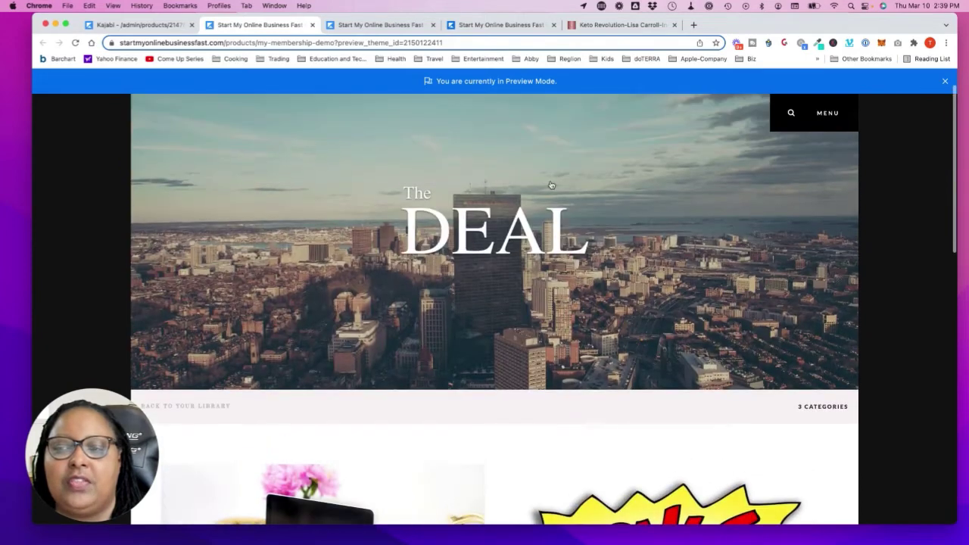
pyautogui.scroll(2, 575, 227)
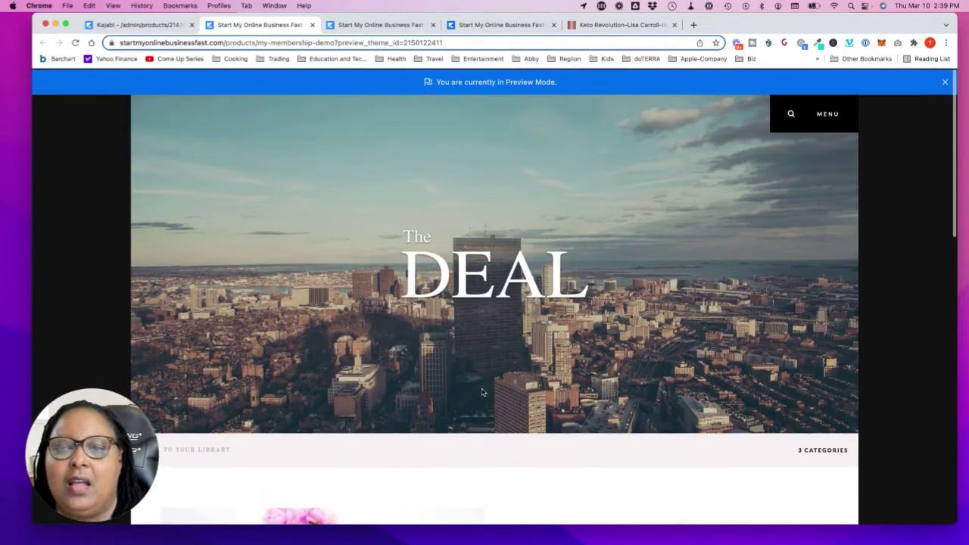
# Return to the product's themes, activate Momentum Product as the live theme and preview the product with it.
pyautogui.click(130, 24)
pyautogui.scroll(-5, 454, 303)
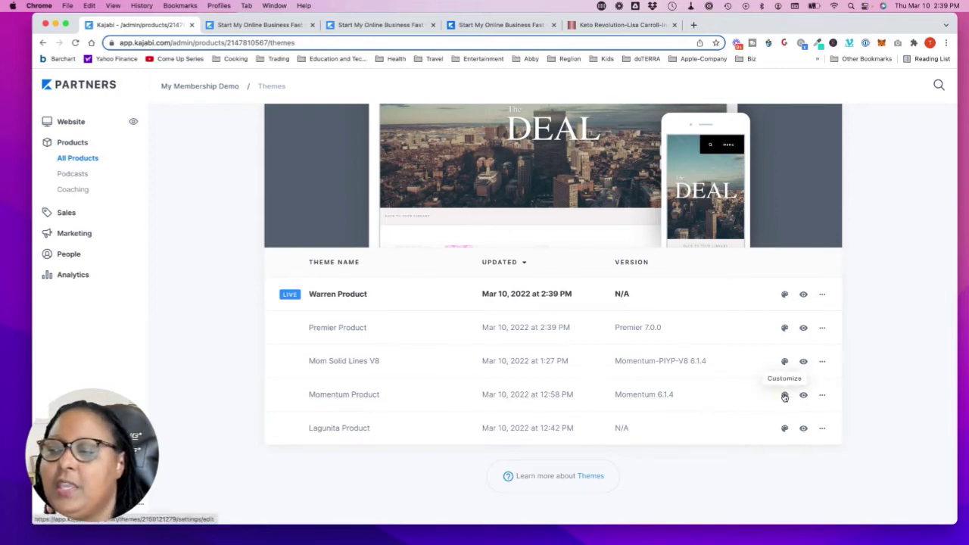
pyautogui.click(822, 395)
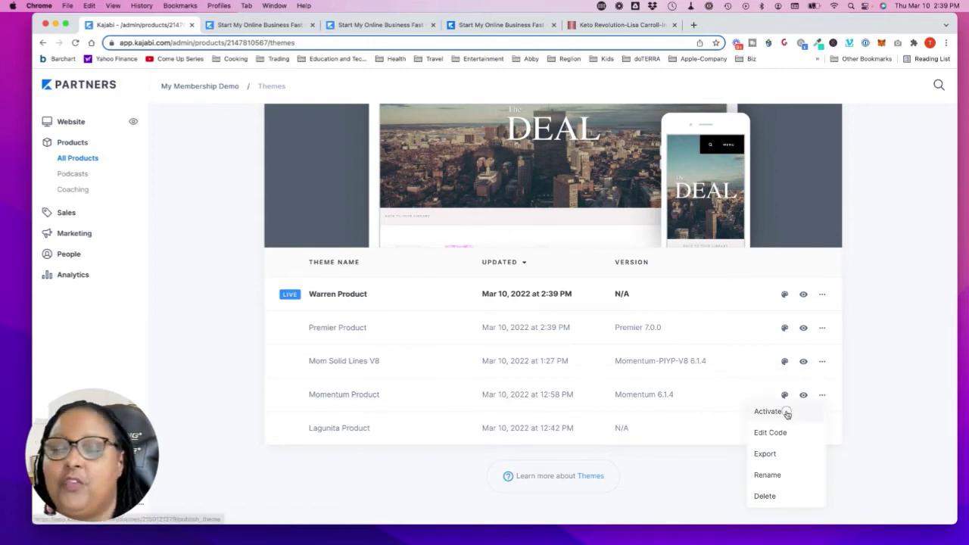
pyautogui.click(788, 413)
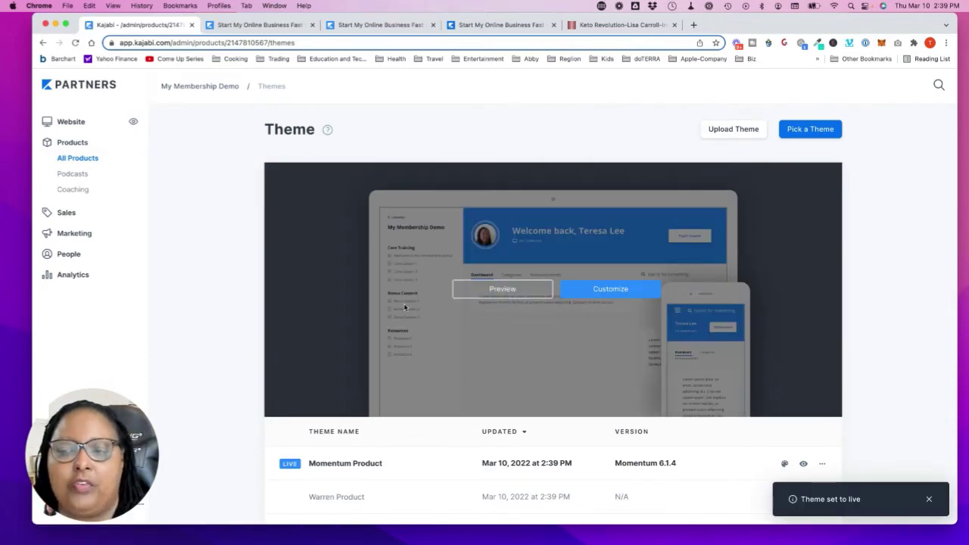
pyautogui.click(503, 289)
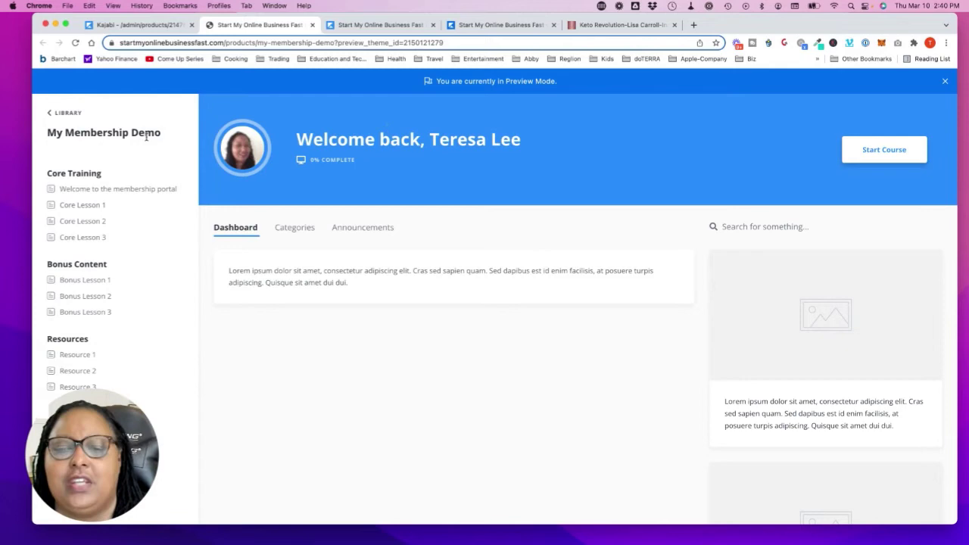
# View Core Lesson 1 and the Core Training category page with its lesson list in the Momentum preview.
pyautogui.click(91, 205)
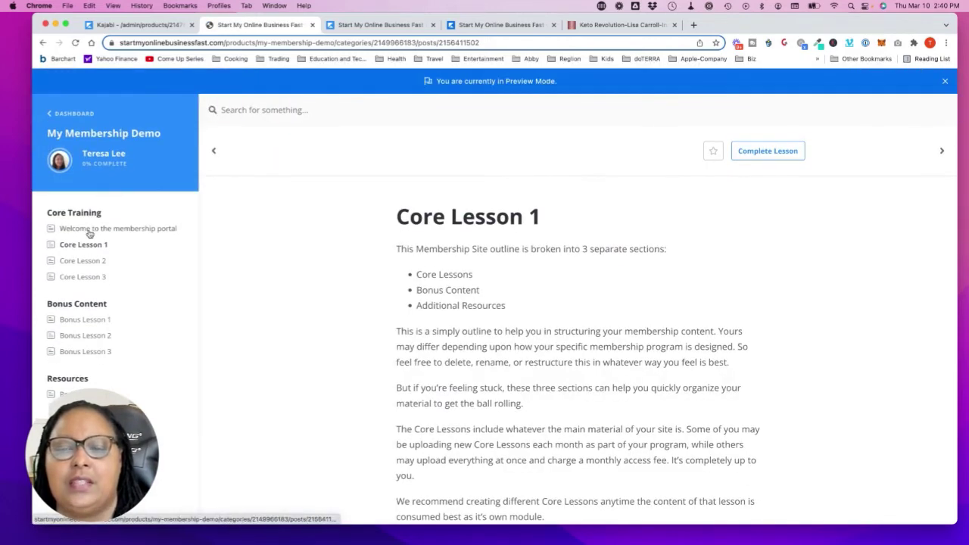
pyautogui.click(78, 212)
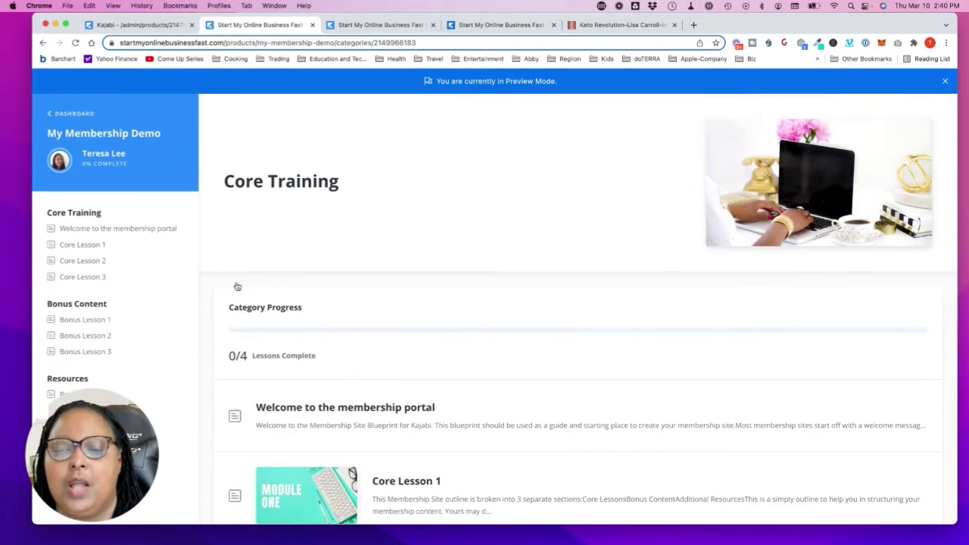
pyautogui.scroll(-5, 335, 362)
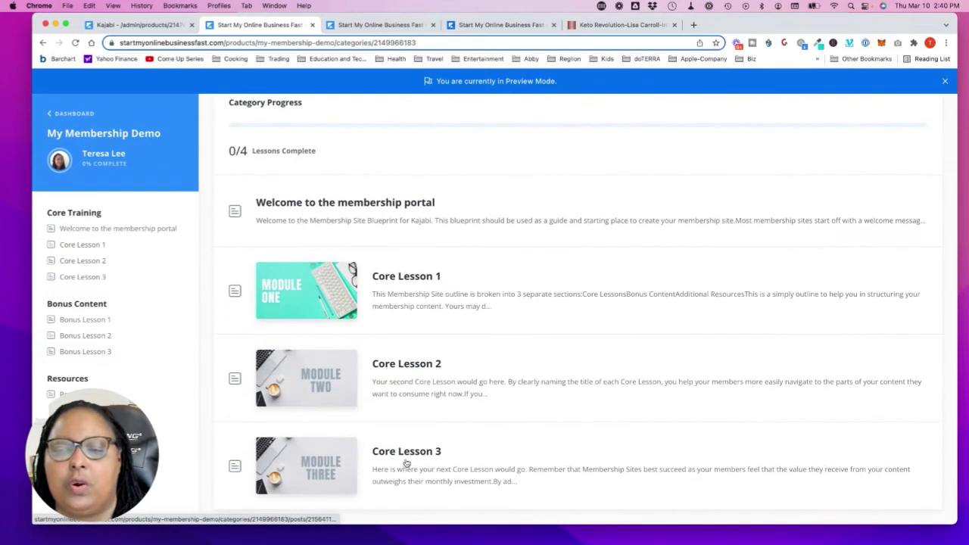
pyautogui.scroll(5, 312, 349)
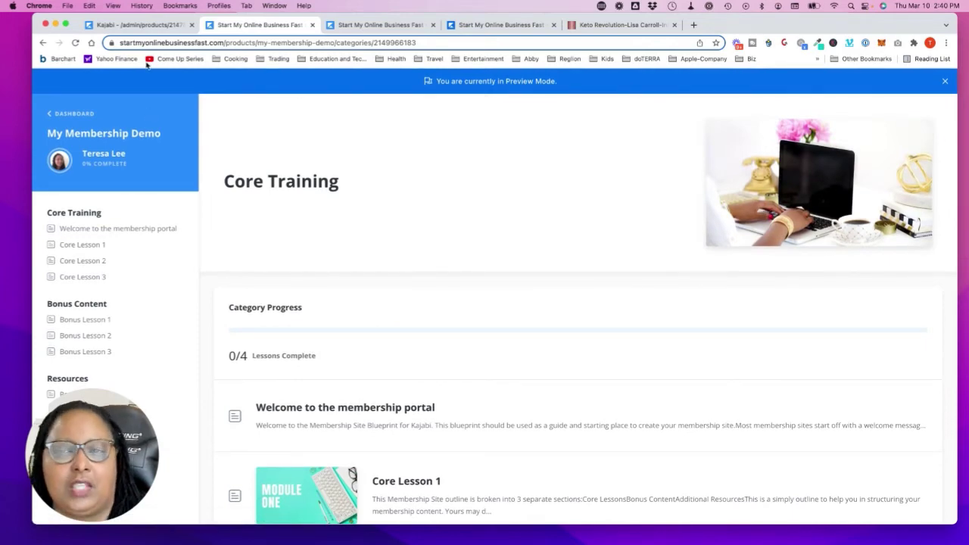
# Return to the themes page, review the installed themes and view the theme upload dialog without uploading a file.
pyautogui.click(142, 26)
pyautogui.scroll(-2, 308, 285)
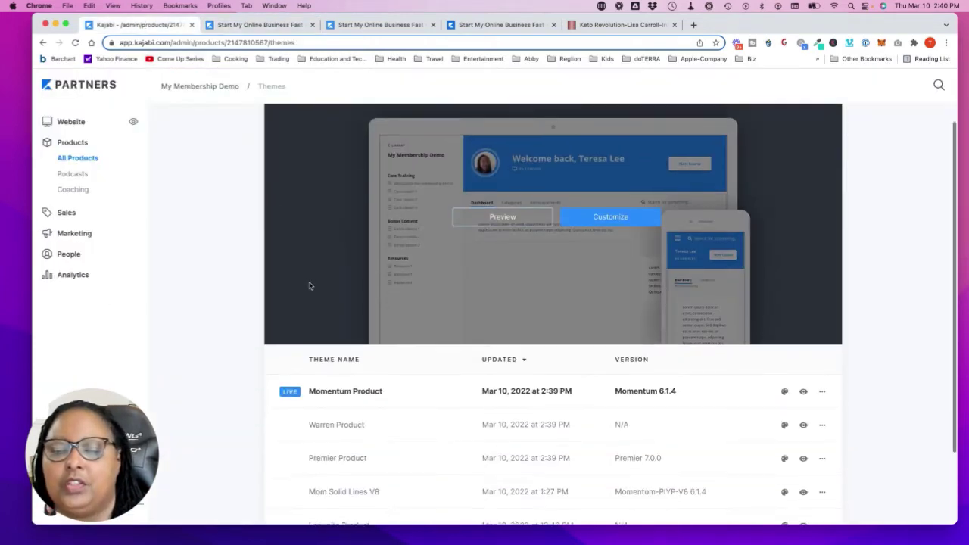
pyautogui.scroll(-3, 381, 375)
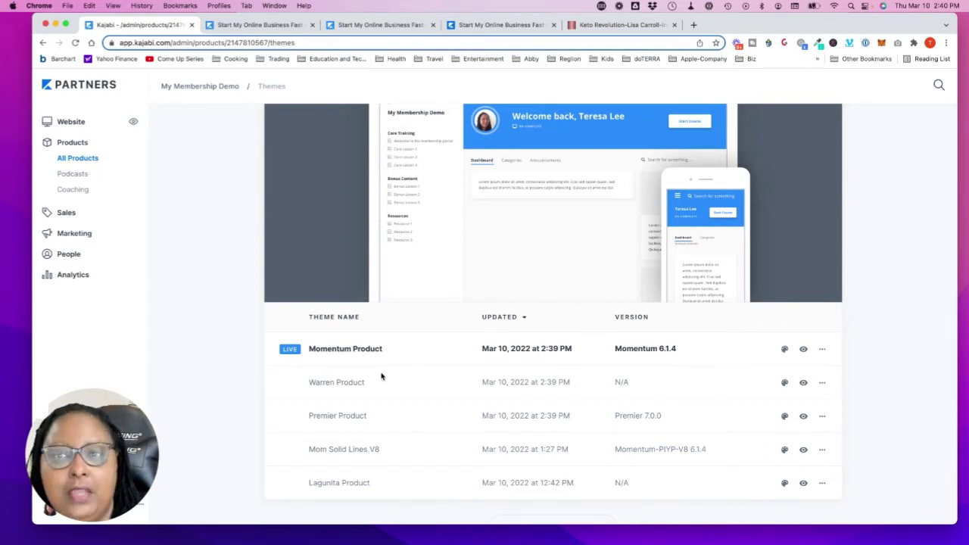
pyautogui.scroll(3, 466, 250)
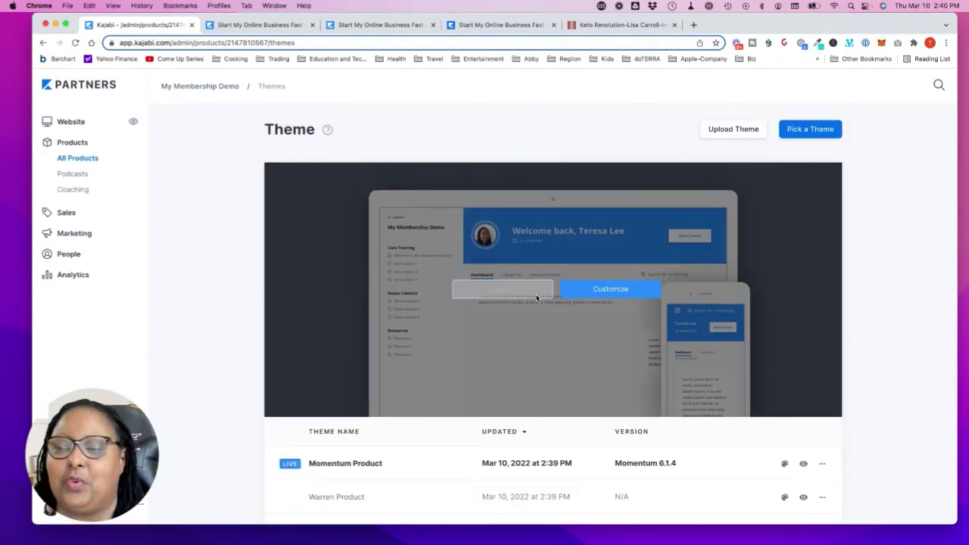
pyautogui.click(727, 131)
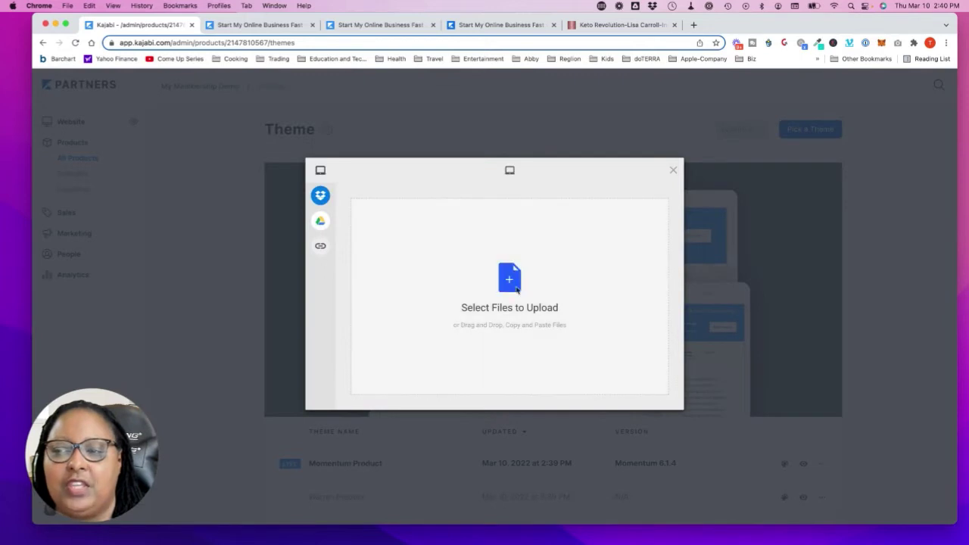
pyautogui.click(674, 173)
pyautogui.moveTo(669, 177)
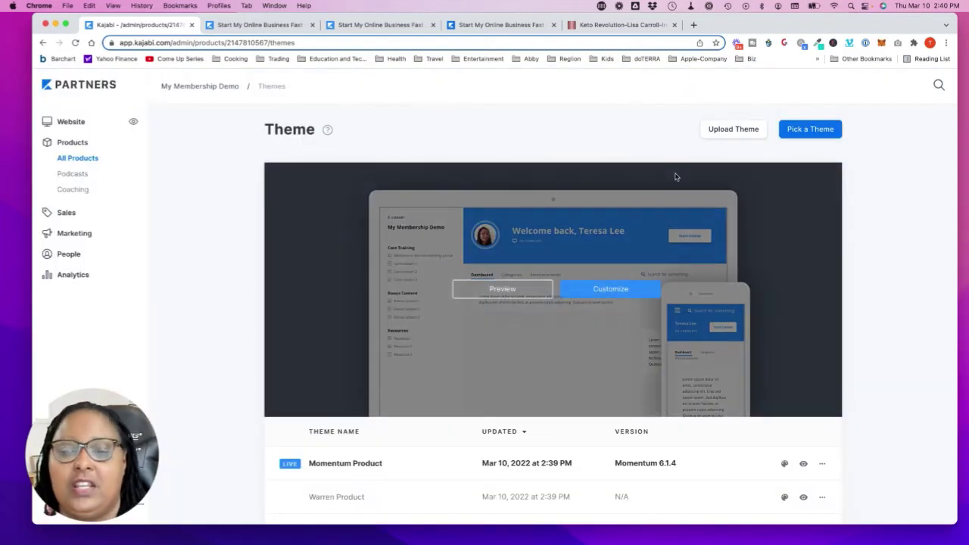
# Activate the Mom Solid Lines V8 theme for My Membership Demo and preview the product with it.
pyautogui.scroll(-2, 606, 175)
pyautogui.scroll(-3, 613, 225)
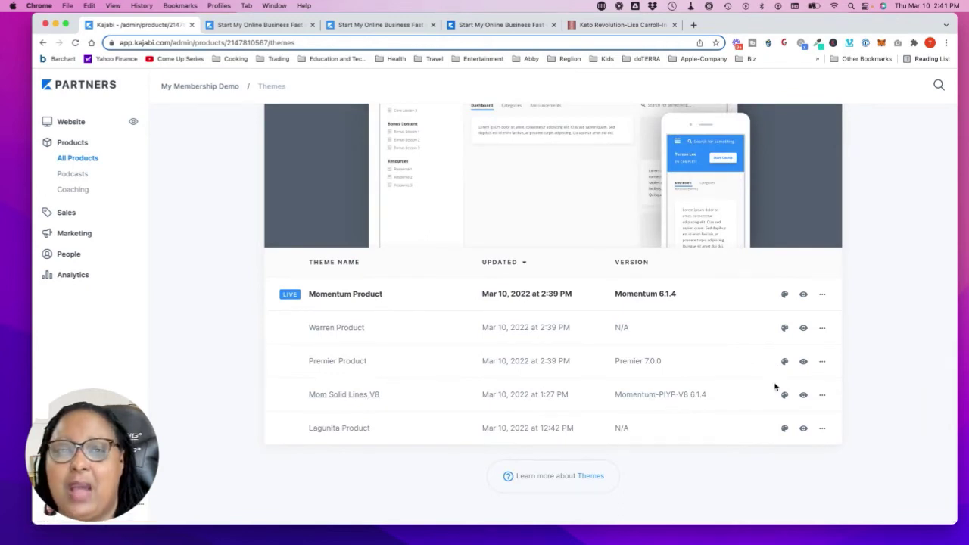
pyautogui.click(822, 395)
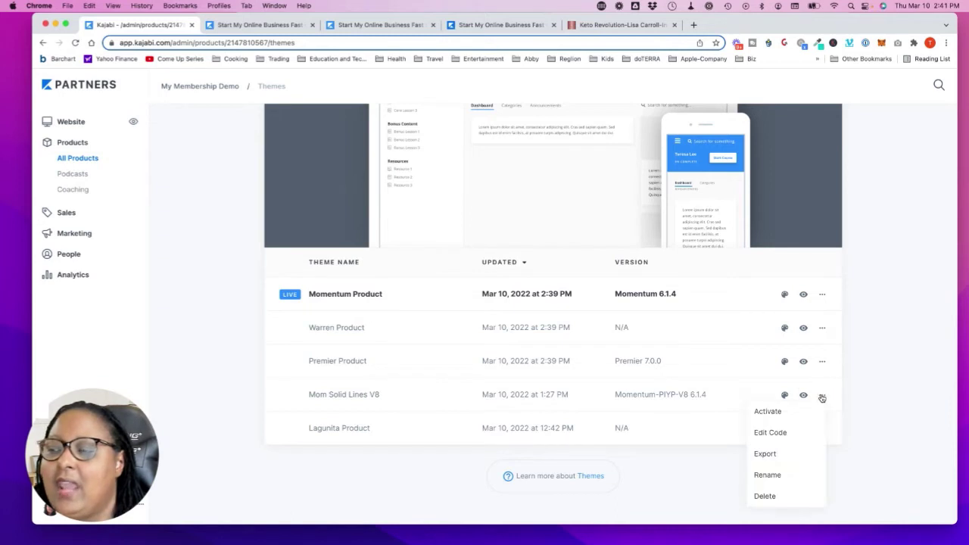
pyautogui.click(769, 412)
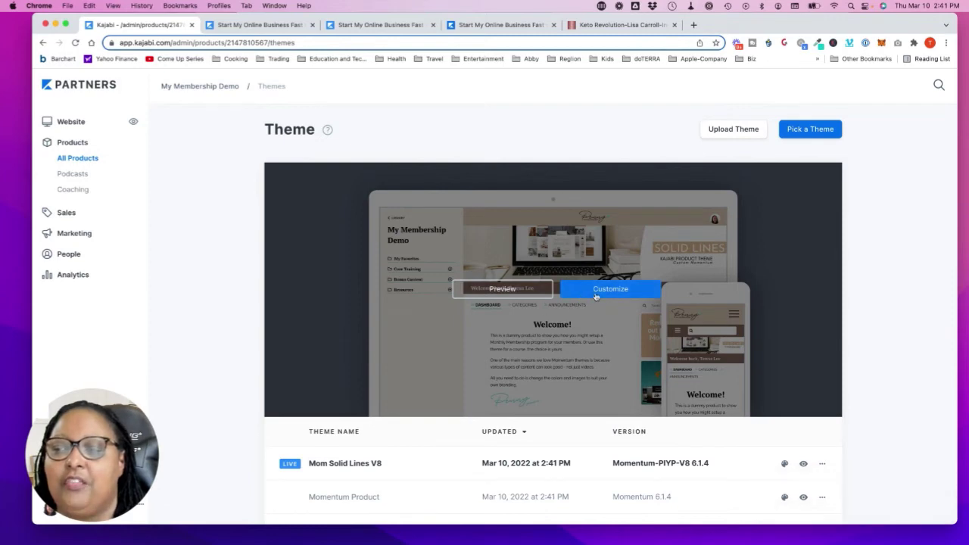
pyautogui.click(521, 296)
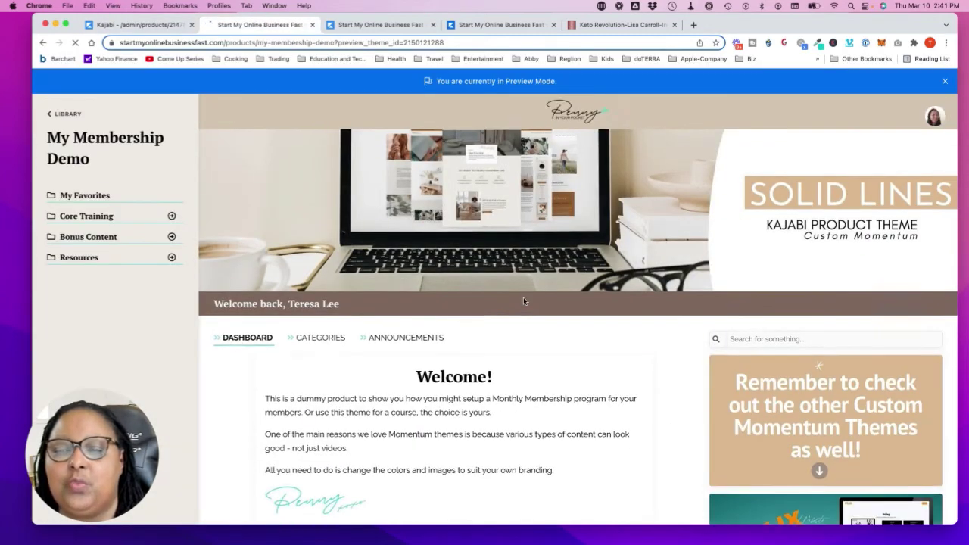
# Examine the Solid Lines preview's dashboard and My Favorites page, and expand the Core Training, Bonus Content and Resources sections.
pyautogui.scroll(-3, 523, 300)
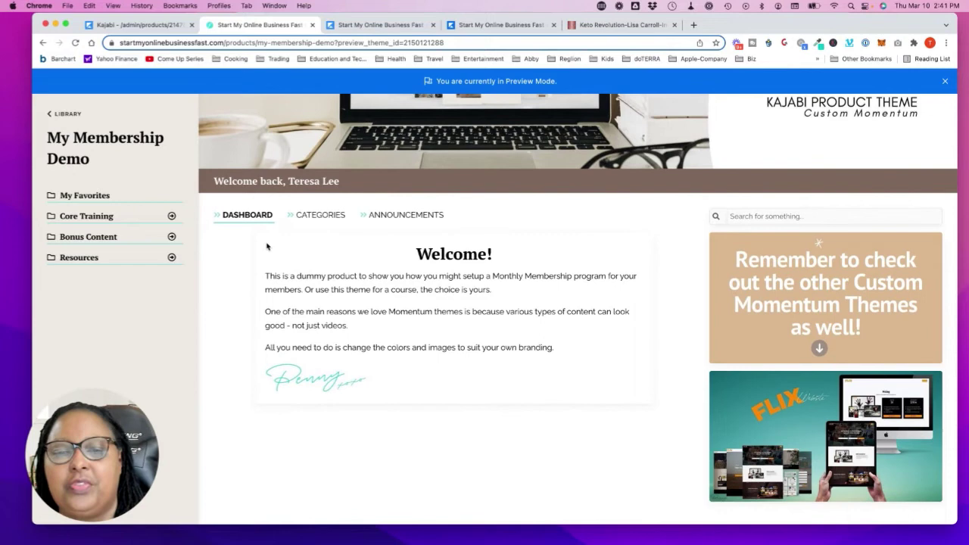
pyautogui.click(91, 198)
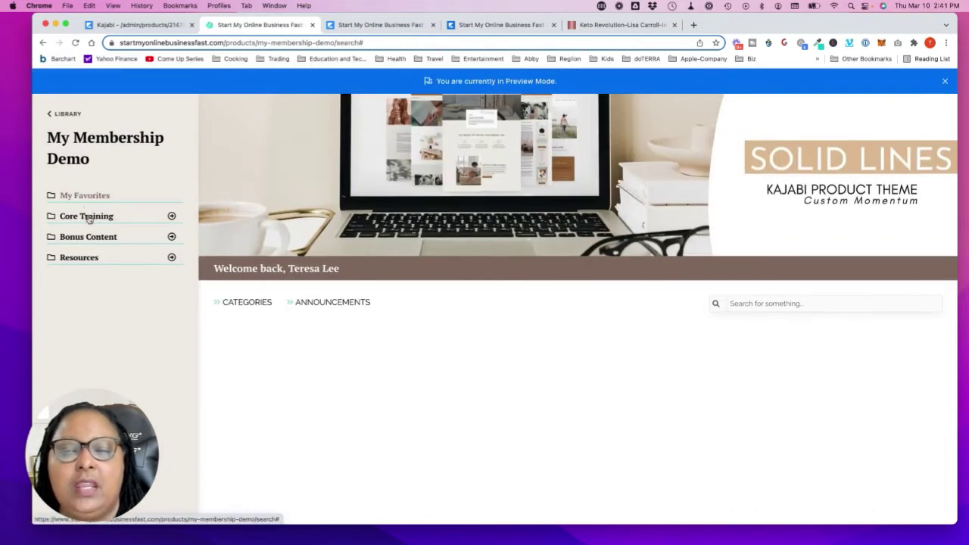
pyautogui.click(88, 217)
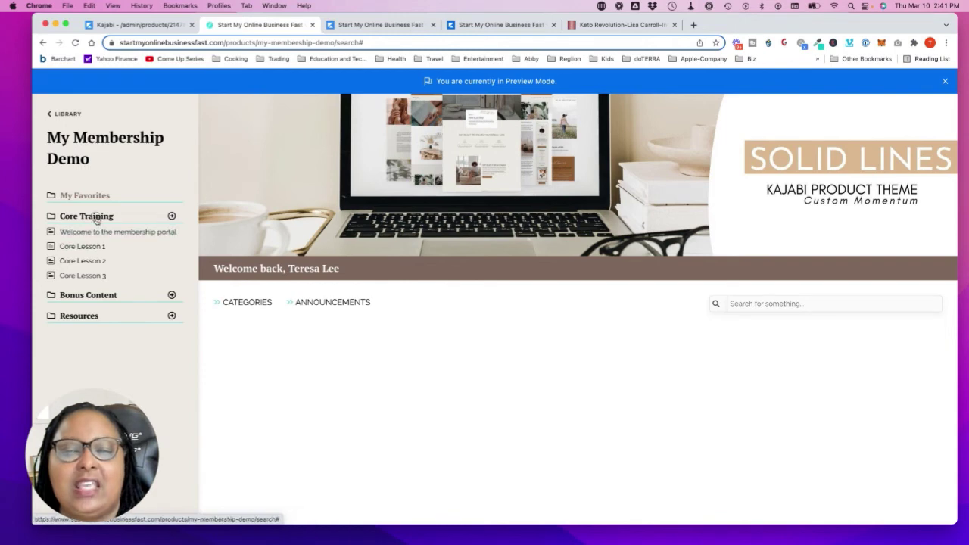
pyautogui.click(97, 218)
pyautogui.click(96, 218)
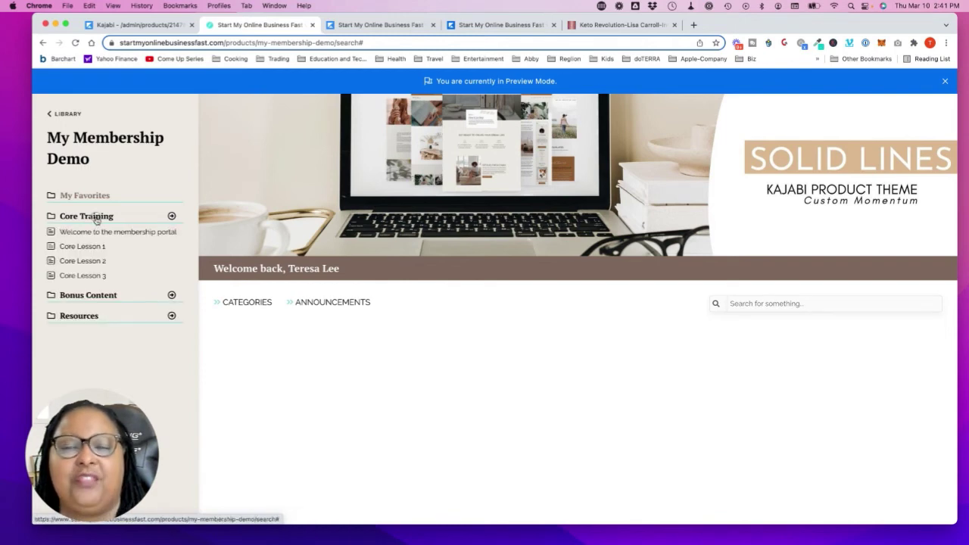
pyautogui.click(96, 219)
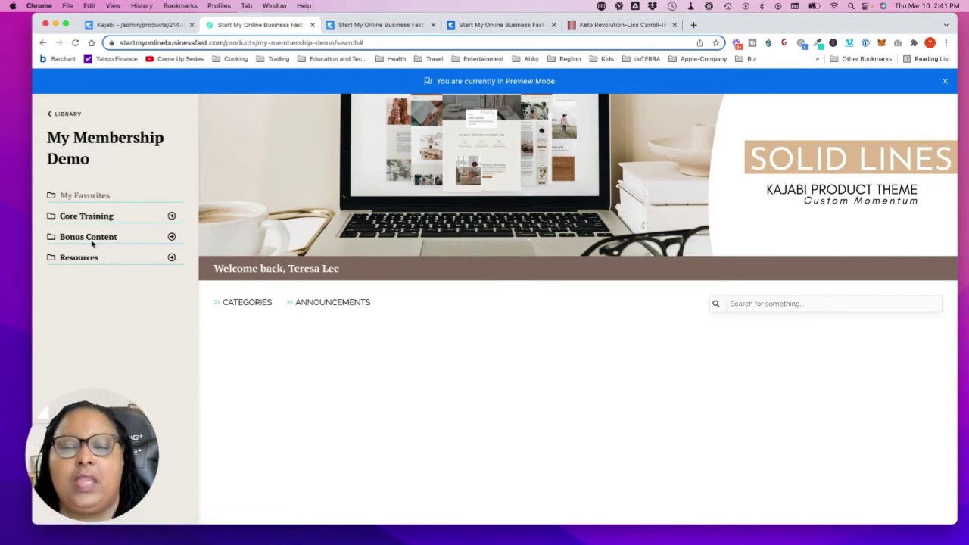
pyautogui.click(90, 239)
pyautogui.click(84, 301)
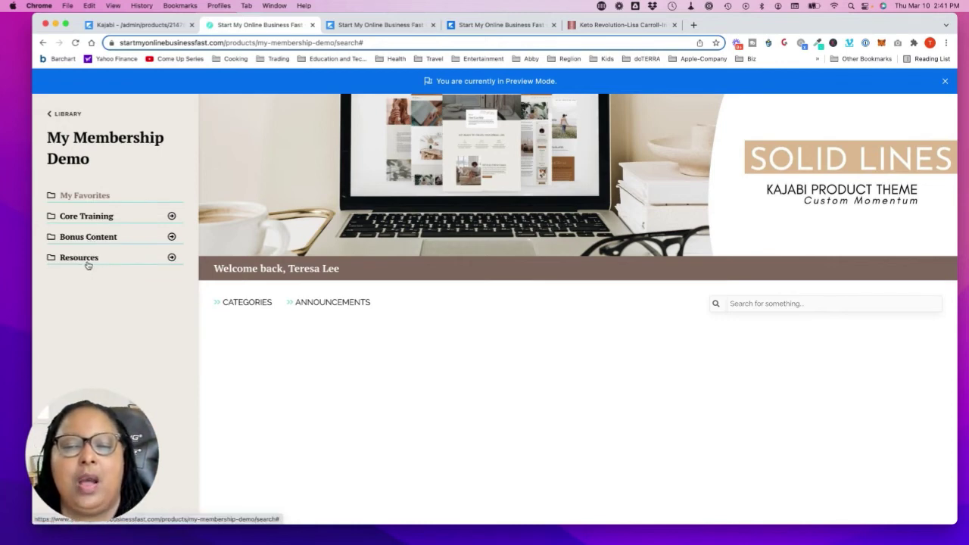
pyautogui.click(87, 259)
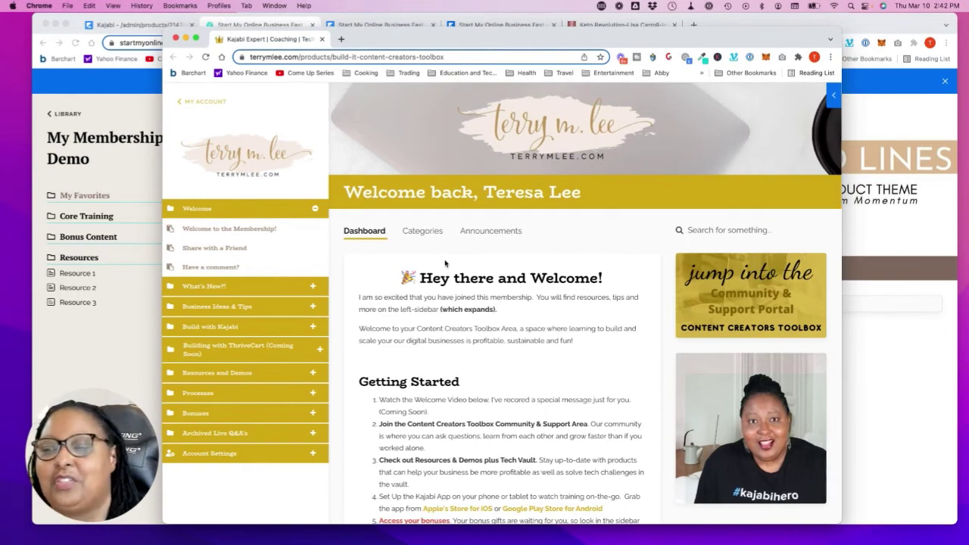
# Look through the Content Creators Toolbox membership's dashboard, its What's New section and its Bonuses category, then move its window out of view.
pyautogui.scroll(-2, 416, 374)
pyautogui.scroll(-2, 416, 374)
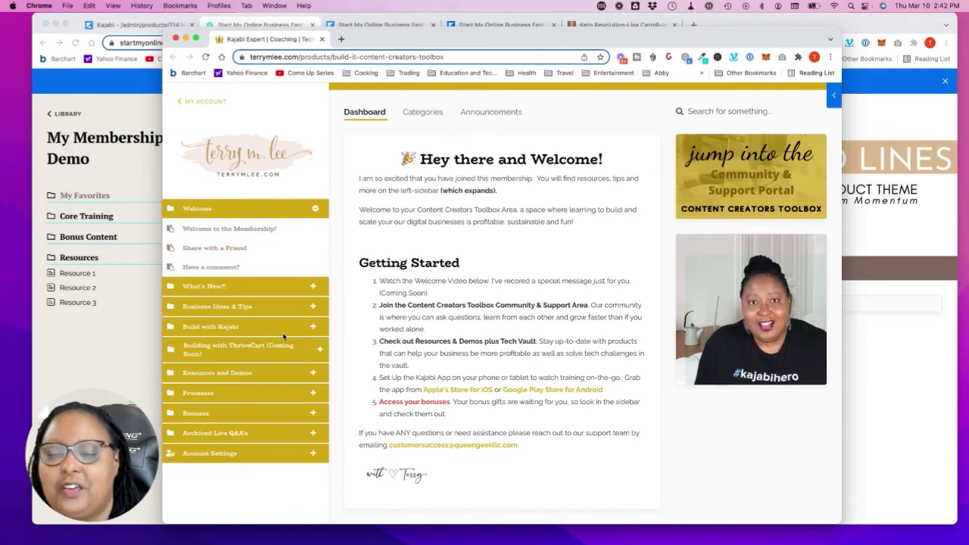
pyautogui.scroll(3, 464, 242)
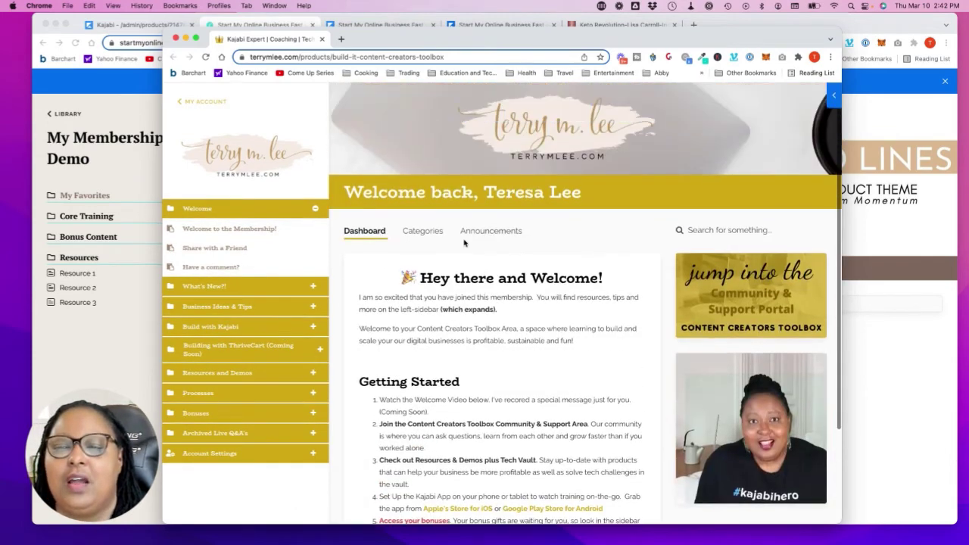
pyautogui.click(313, 286)
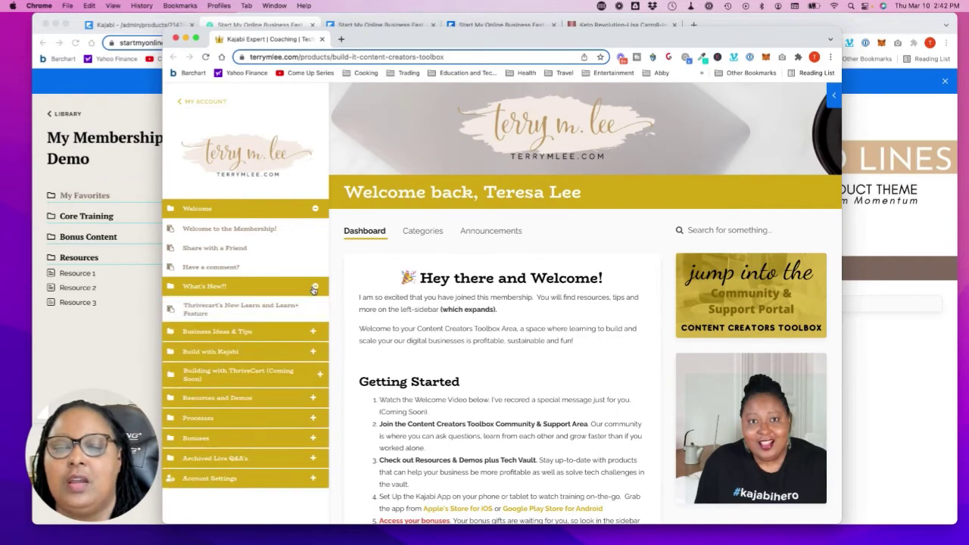
pyautogui.click(314, 288)
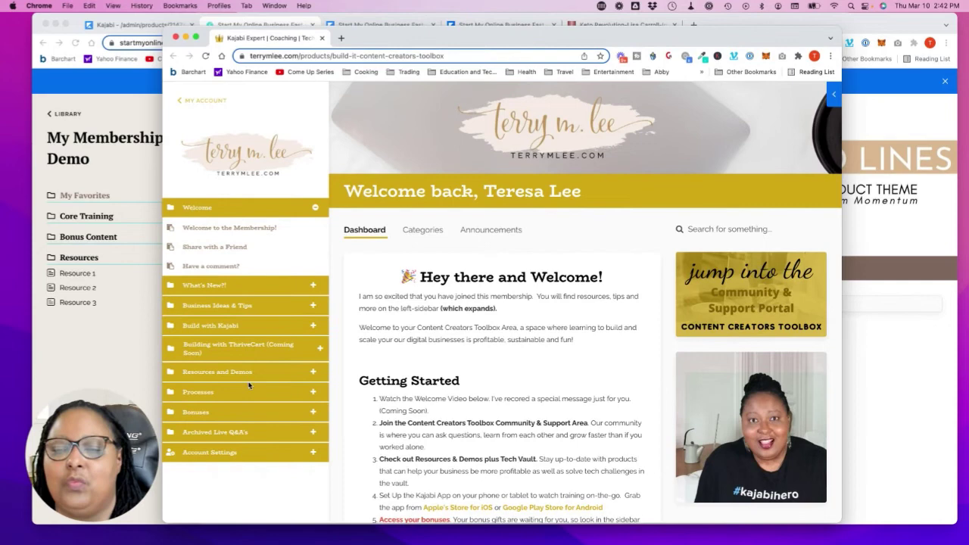
pyautogui.click(238, 412)
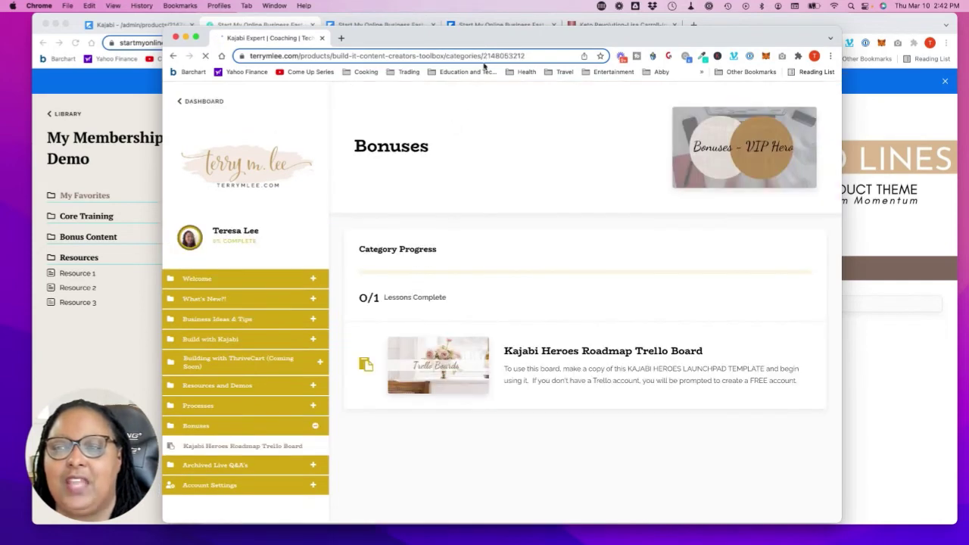
pyautogui.moveTo(486, 43); pyautogui.dragTo(0, 30)
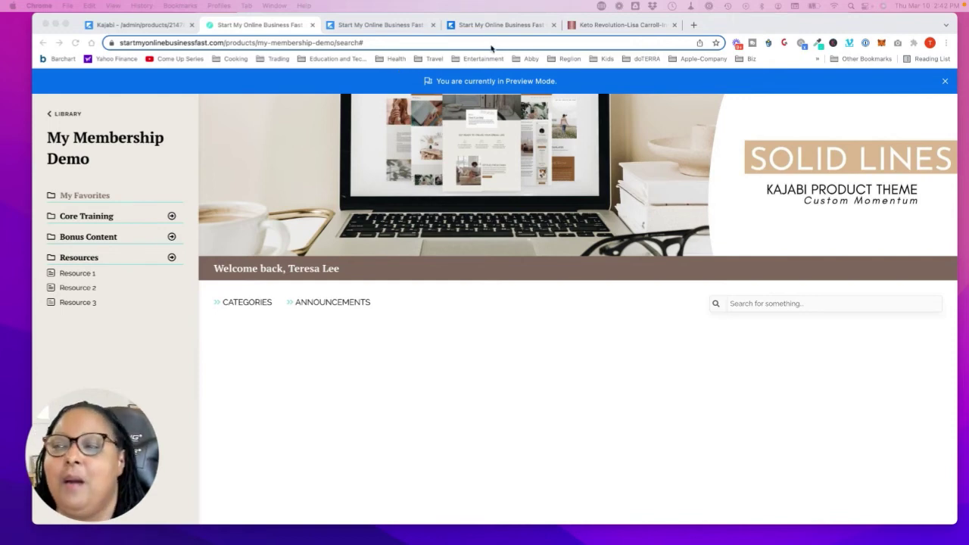
# Look through the Keto Revolution client portal, including its quick-access links, FAQ, product and course library, and recommended offers.
pyautogui.click(596, 26)
pyautogui.scroll(-5, 472, 196)
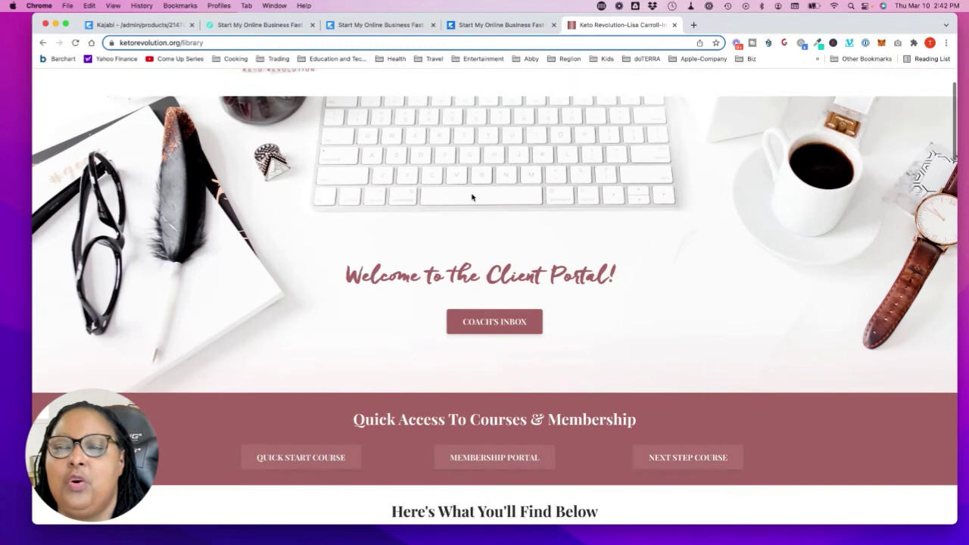
pyautogui.scroll(-5, 473, 196)
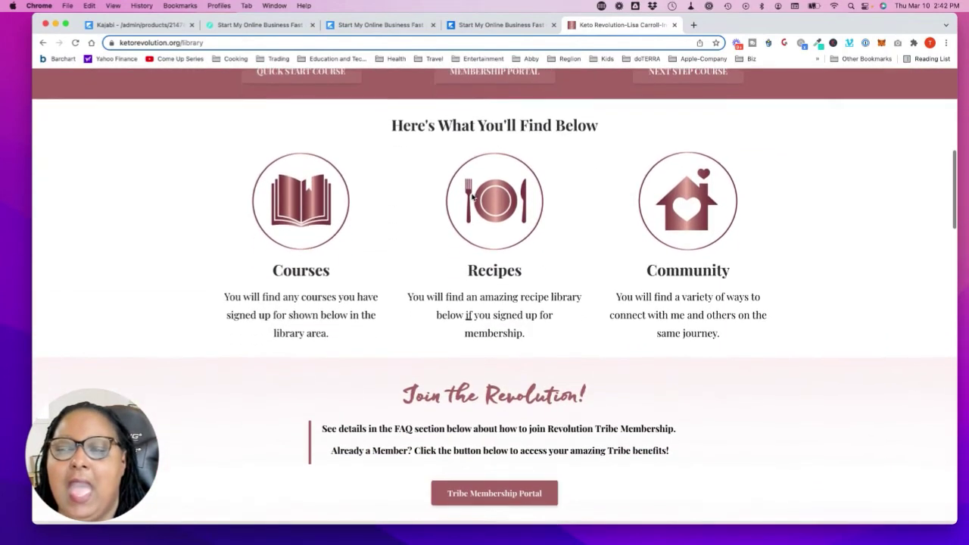
pyautogui.scroll(-5, 472, 198)
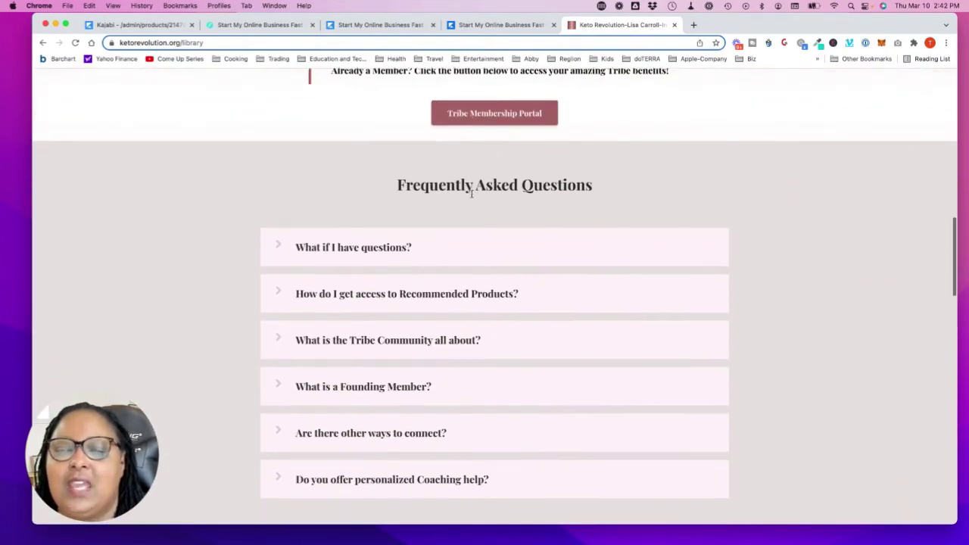
pyautogui.scroll(-5, 472, 197)
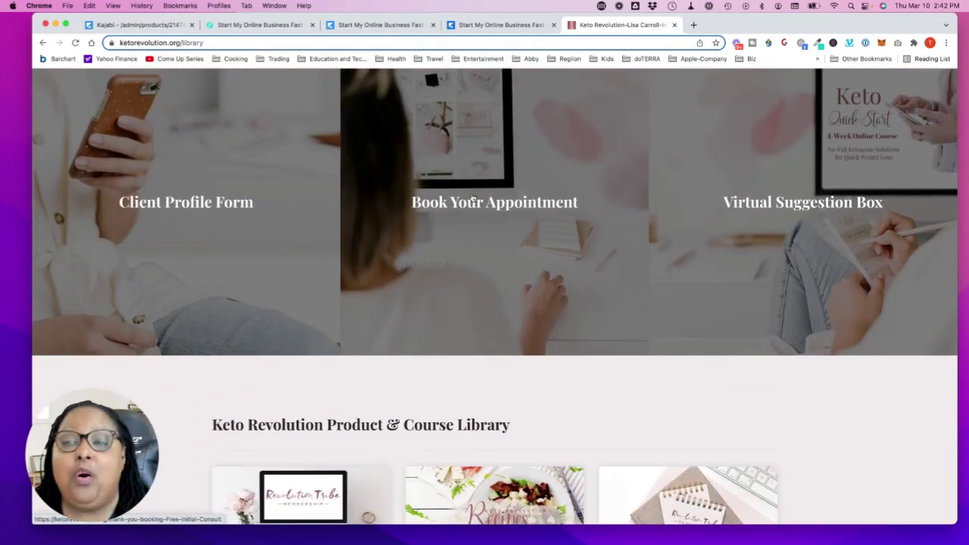
pyautogui.scroll(-6, 472, 198)
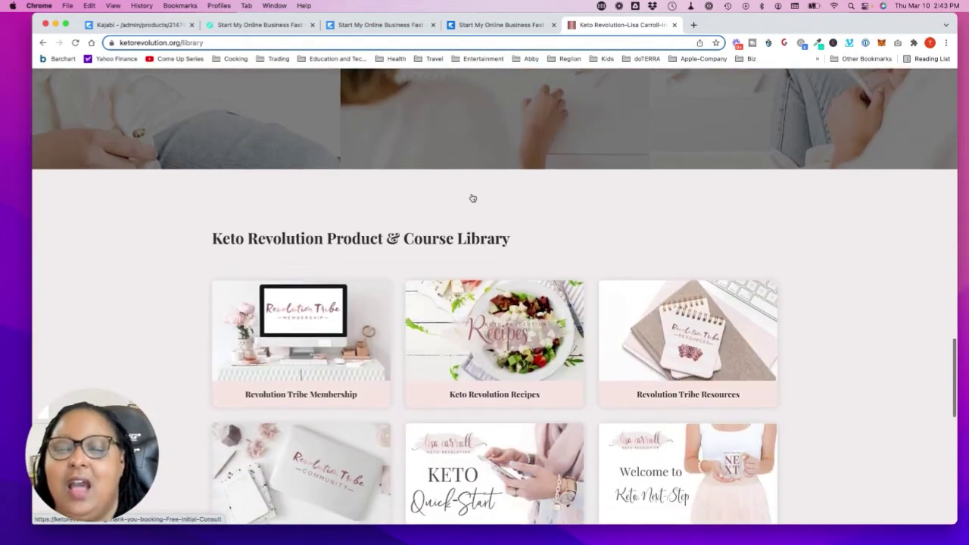
pyautogui.scroll(-2, 472, 198)
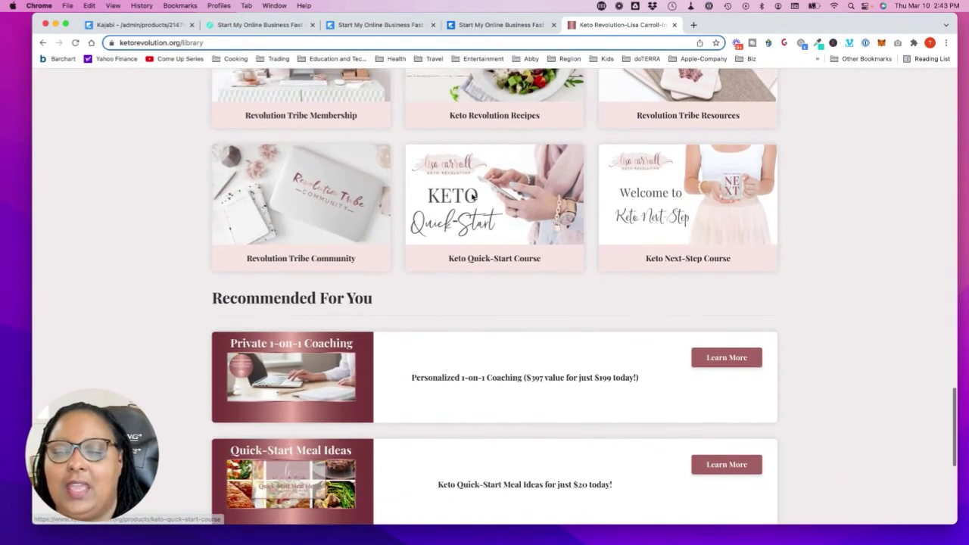
pyautogui.scroll(-1, 472, 198)
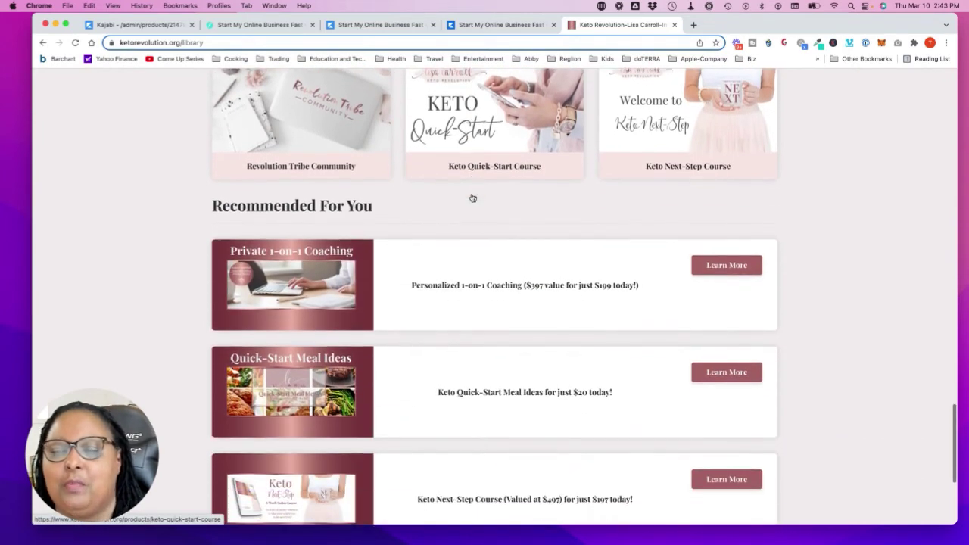
pyautogui.scroll(2, 472, 197)
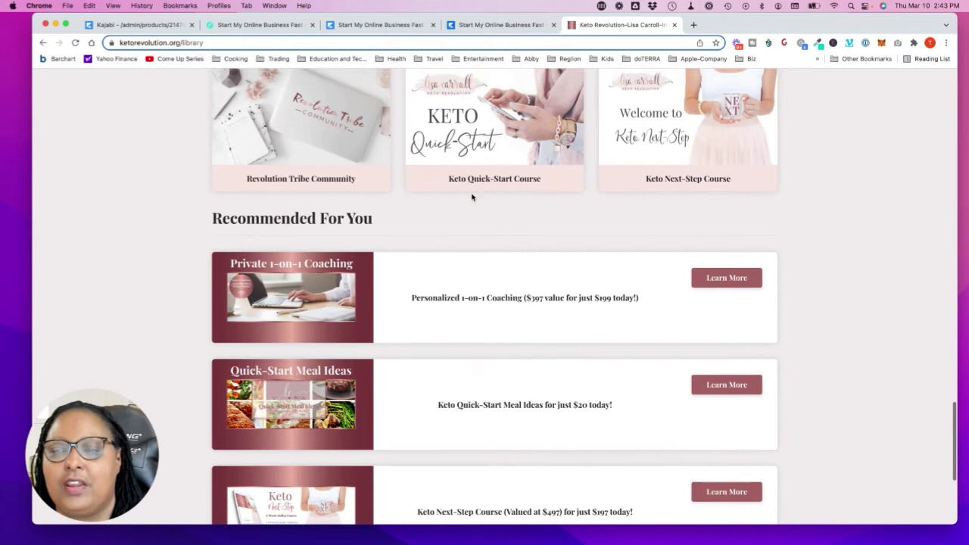
pyautogui.scroll(4, 472, 198)
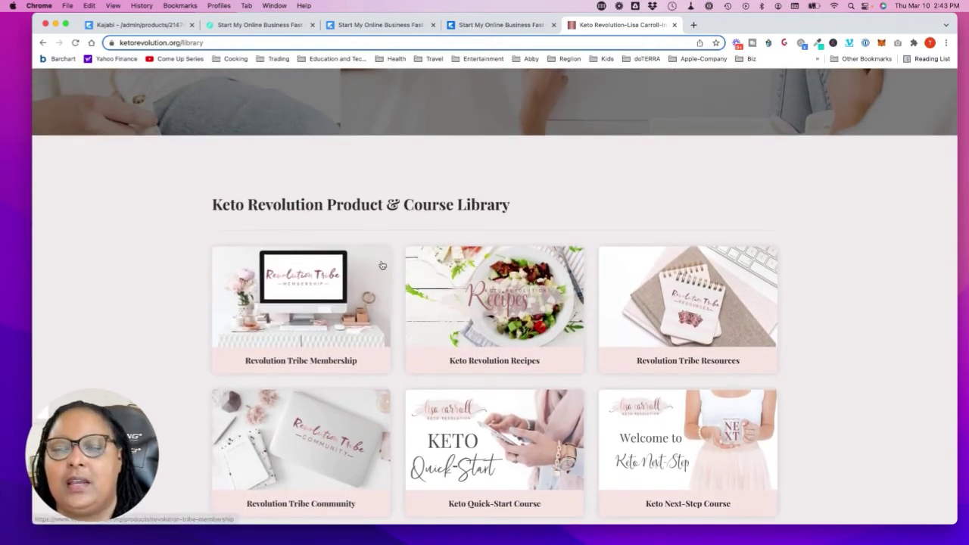
pyautogui.scroll(-1, 386, 266)
pyautogui.scroll(6, 567, 356)
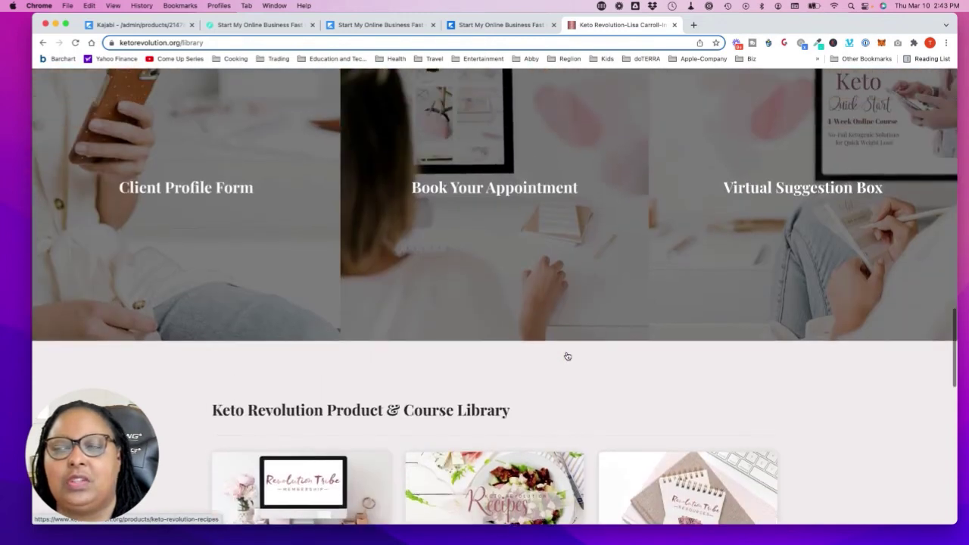
pyautogui.scroll(7, 567, 356)
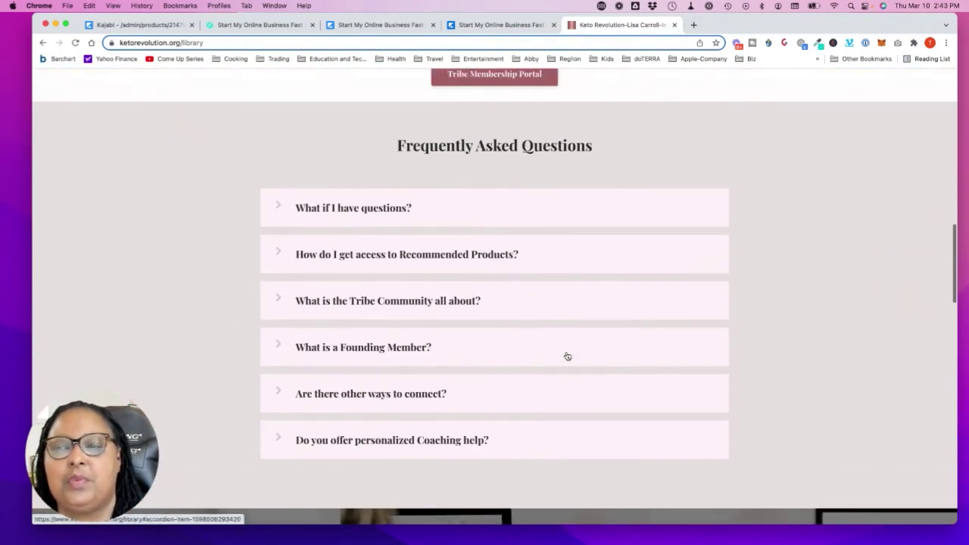
pyautogui.scroll(5, 340, 226)
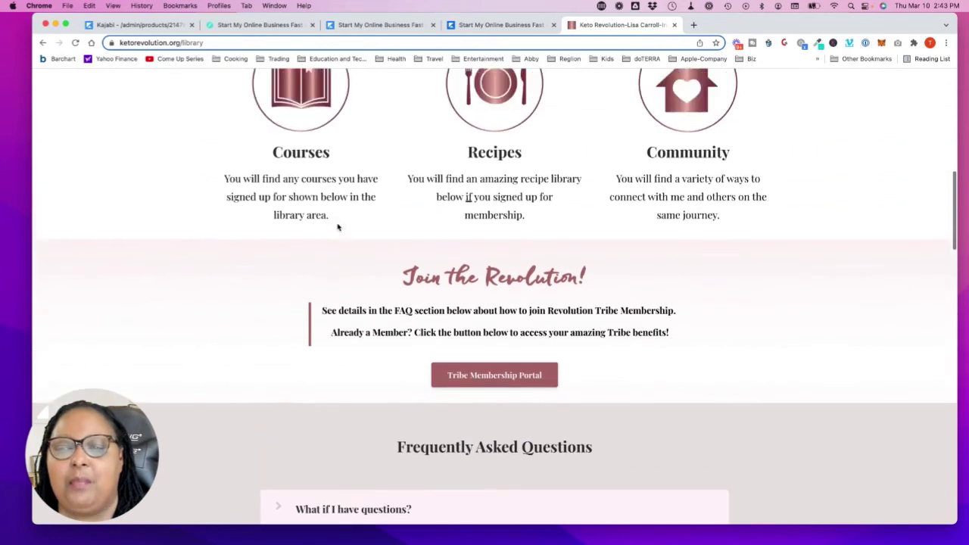
pyautogui.scroll(5, 337, 225)
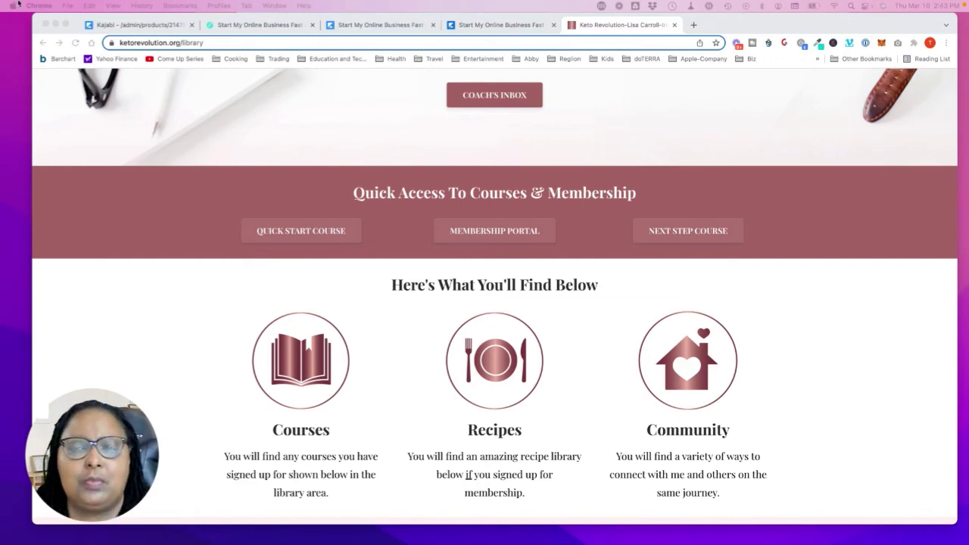
# Return to the Kajabi admin, review the demo's theme list and open the My Membership Demo product from all products.
pyautogui.click(148, 28)
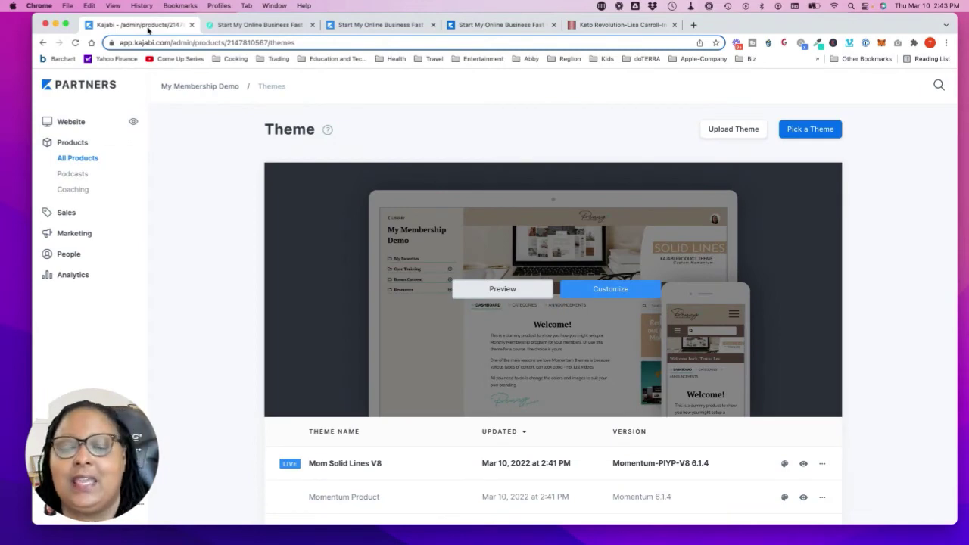
pyautogui.scroll(-3, 576, 271)
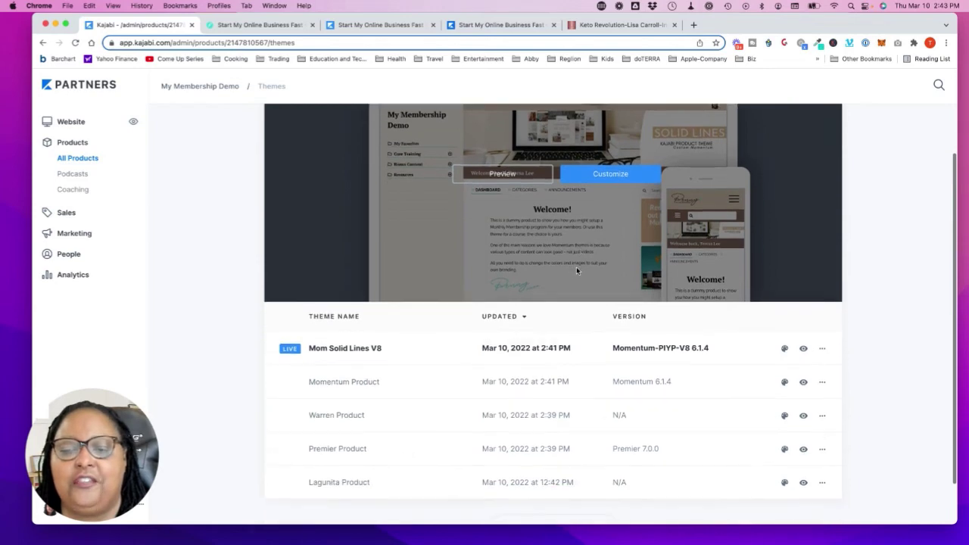
pyautogui.scroll(2, 281, 310)
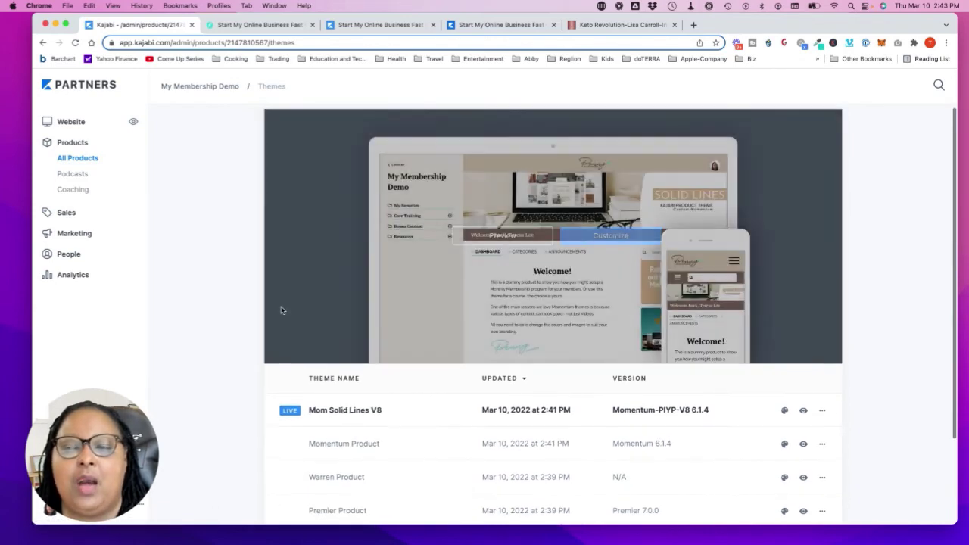
pyautogui.click(82, 158)
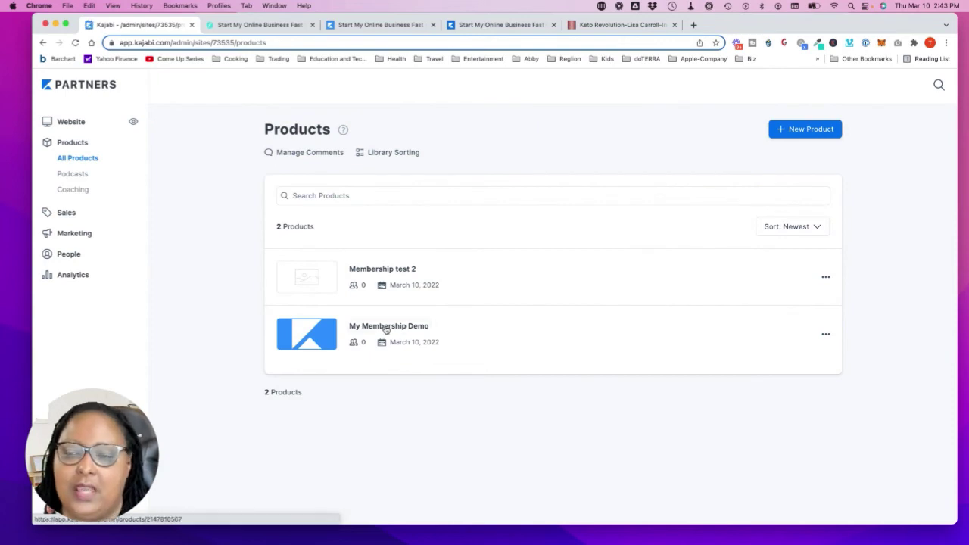
pyautogui.click(386, 329)
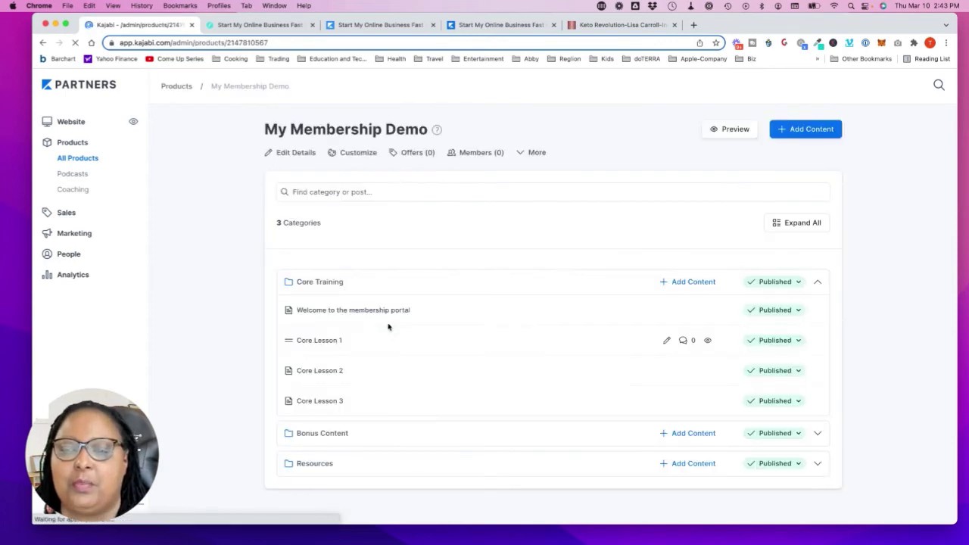